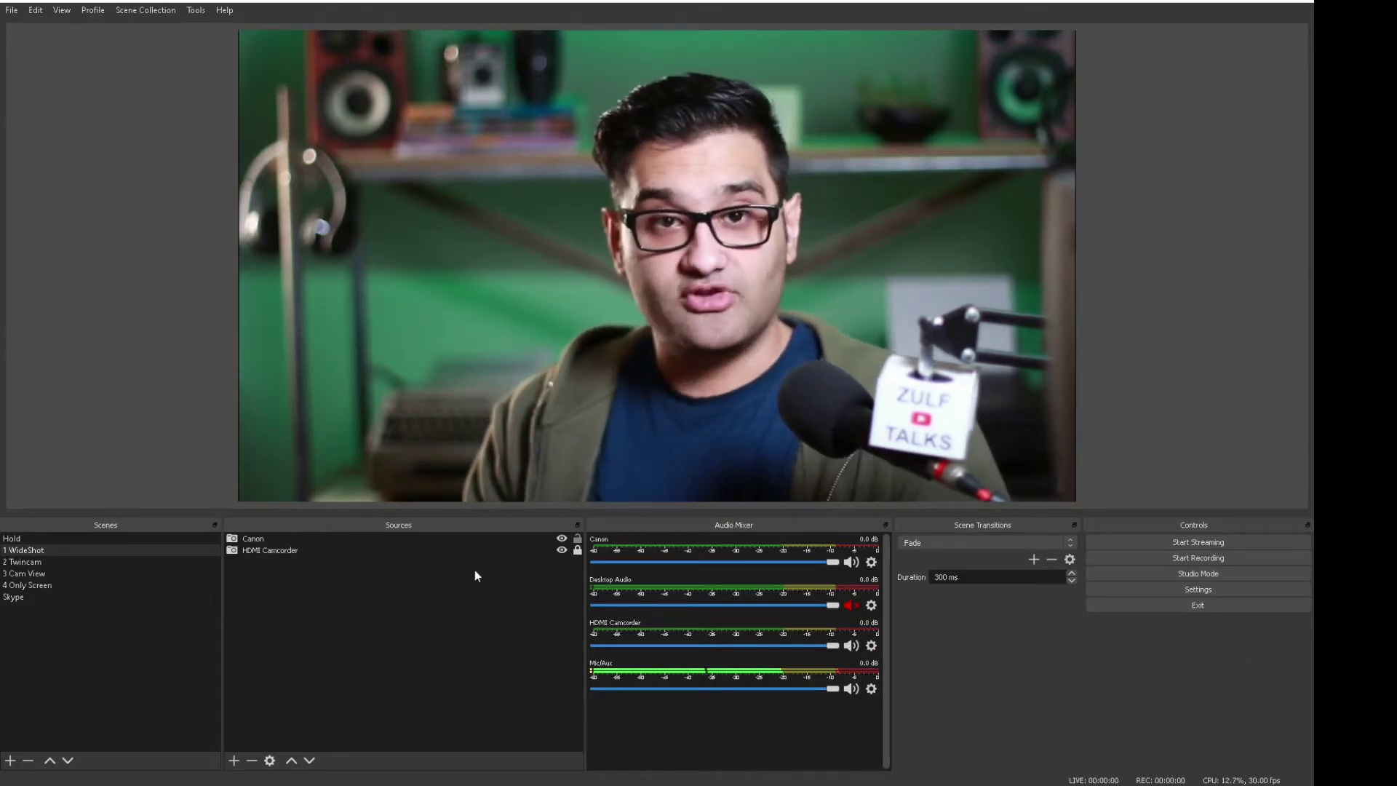
Preview the 2 Twincam scene, then switch to the 3 Cam View scene.
left_click(43, 561)
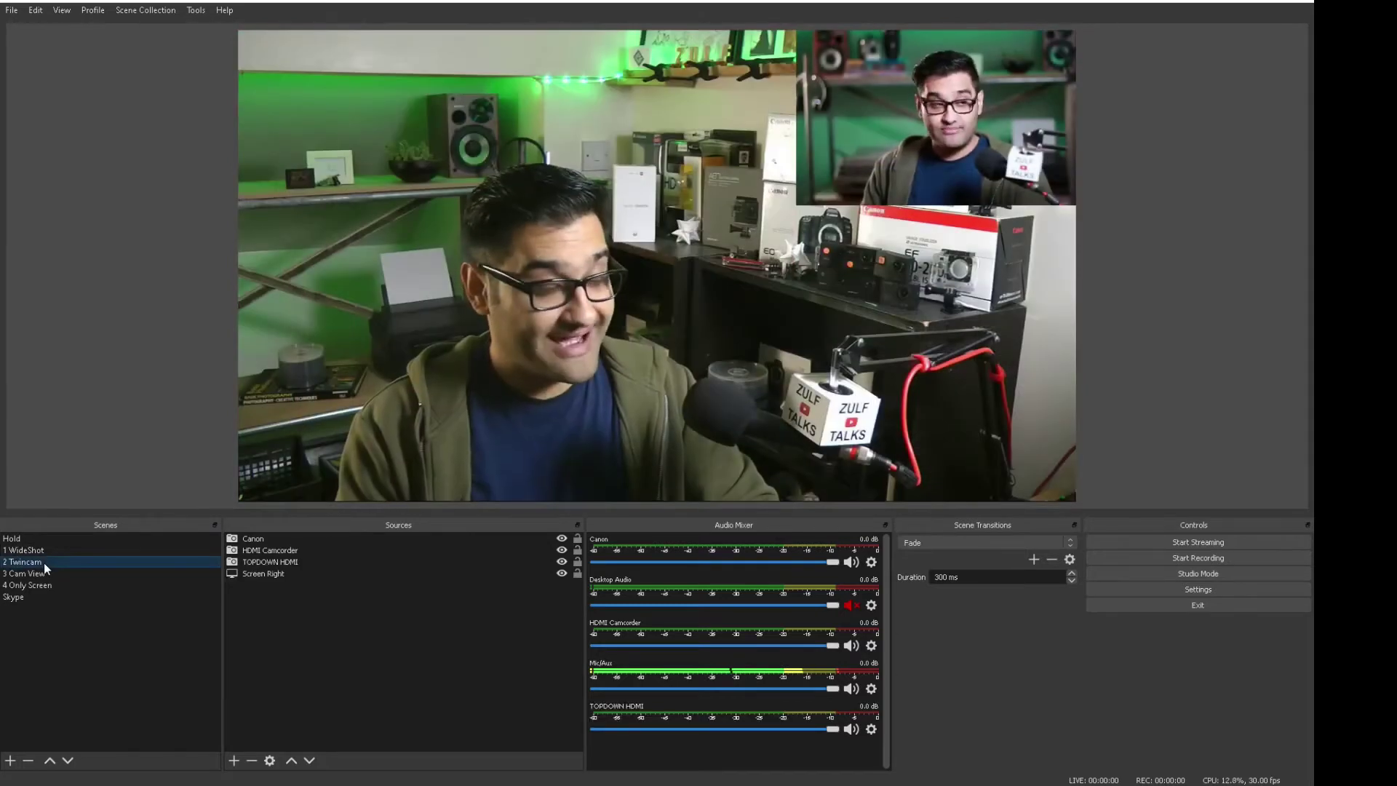
left_click(48, 574)
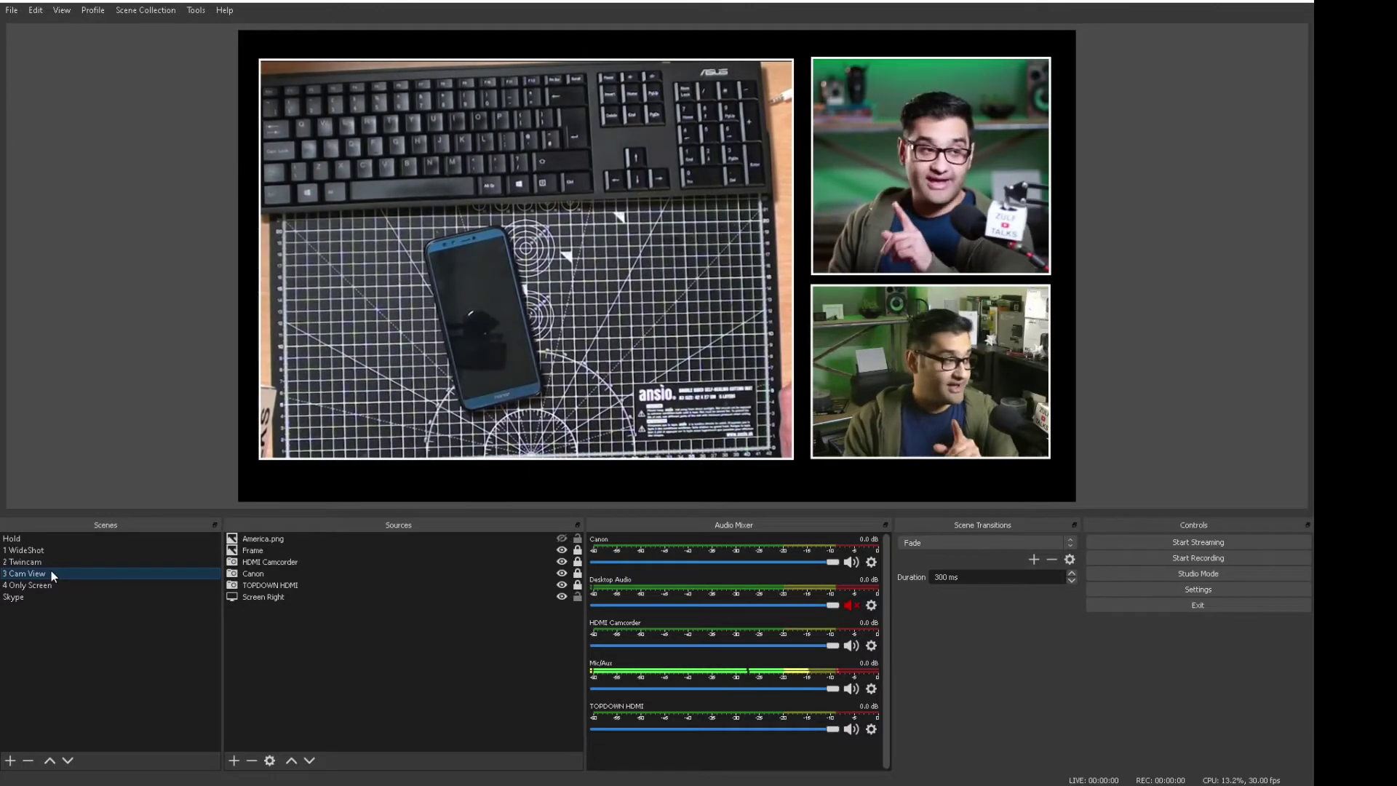
Remove the America.png source from the 3 Cam View scene.
left_click(392, 538)
left_click(251, 760)
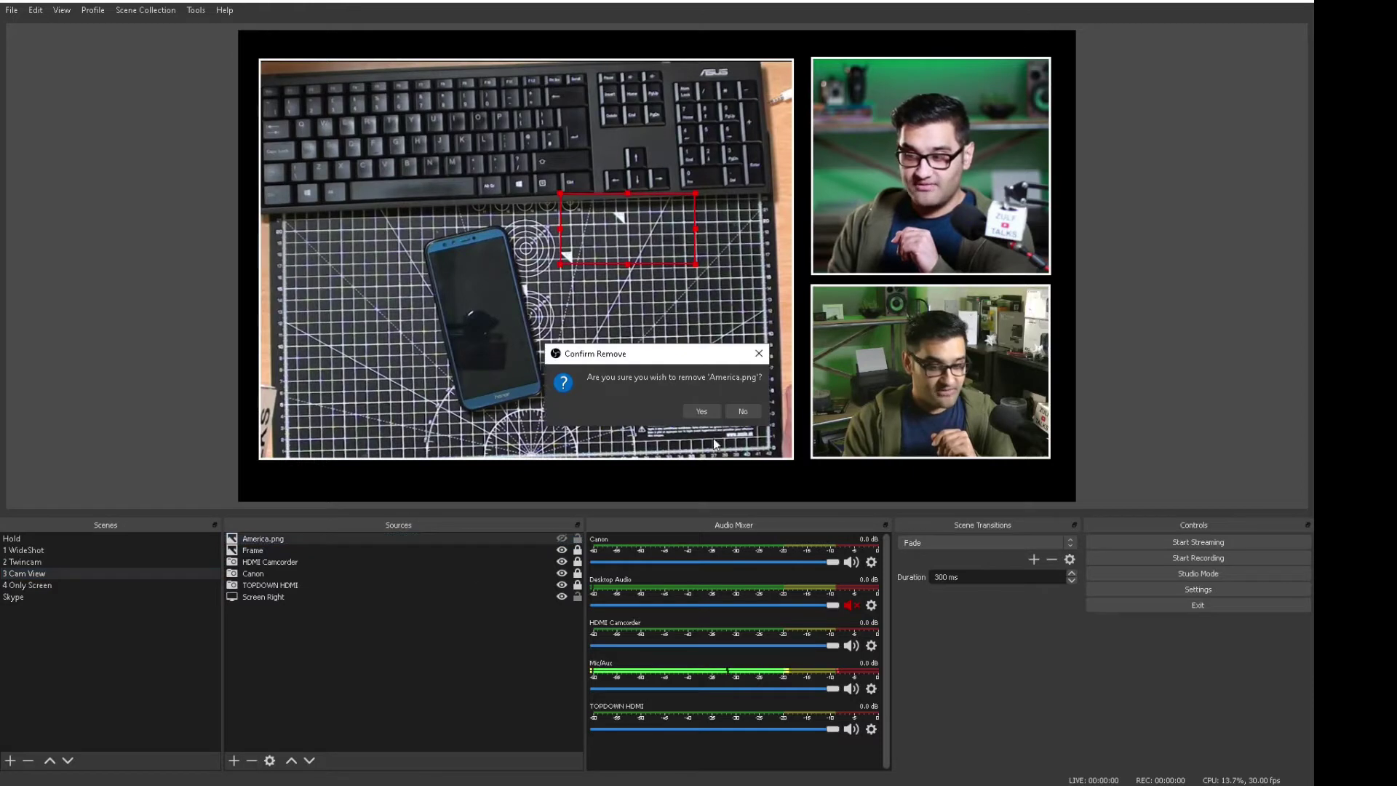
left_click(706, 410)
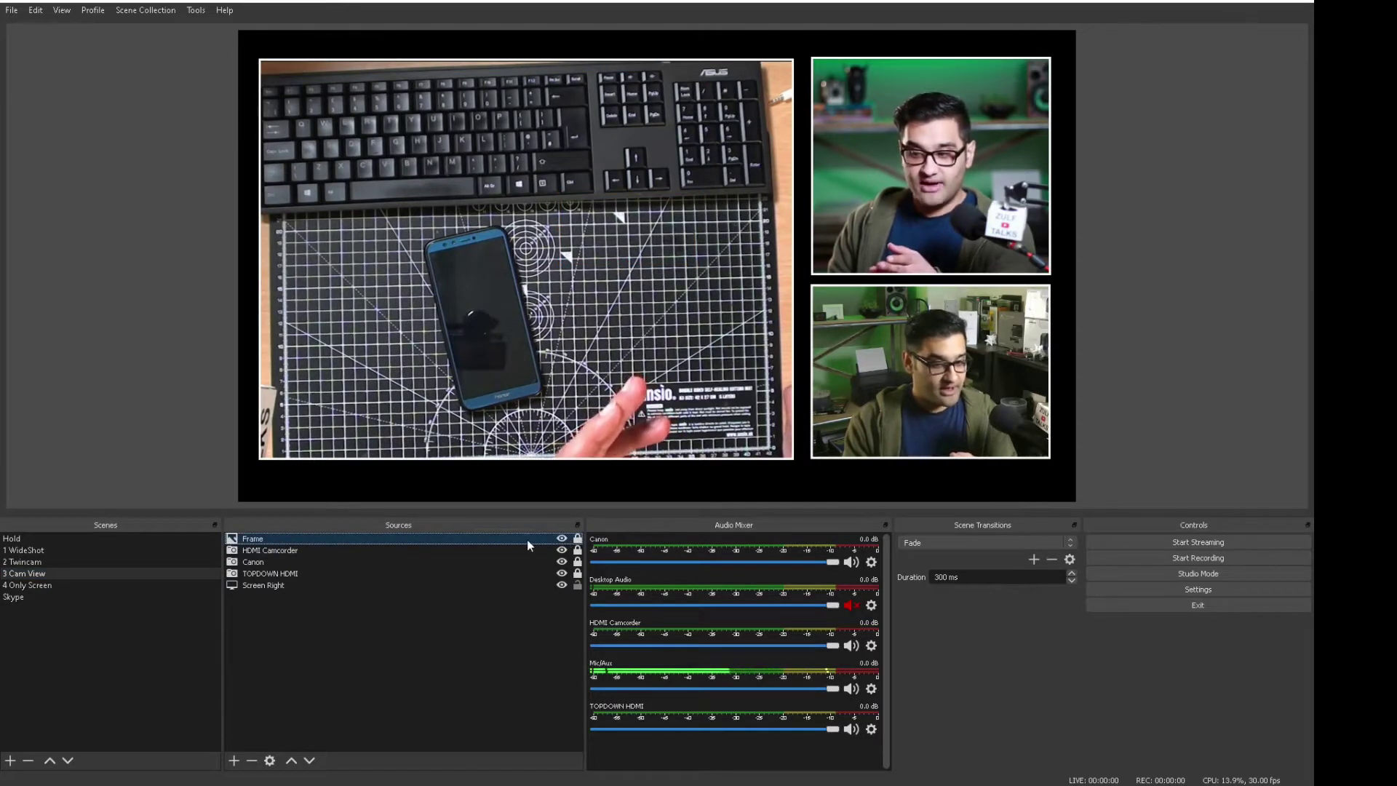
Hide the Frame source's white borders, then make them visible again.
left_click(561, 538)
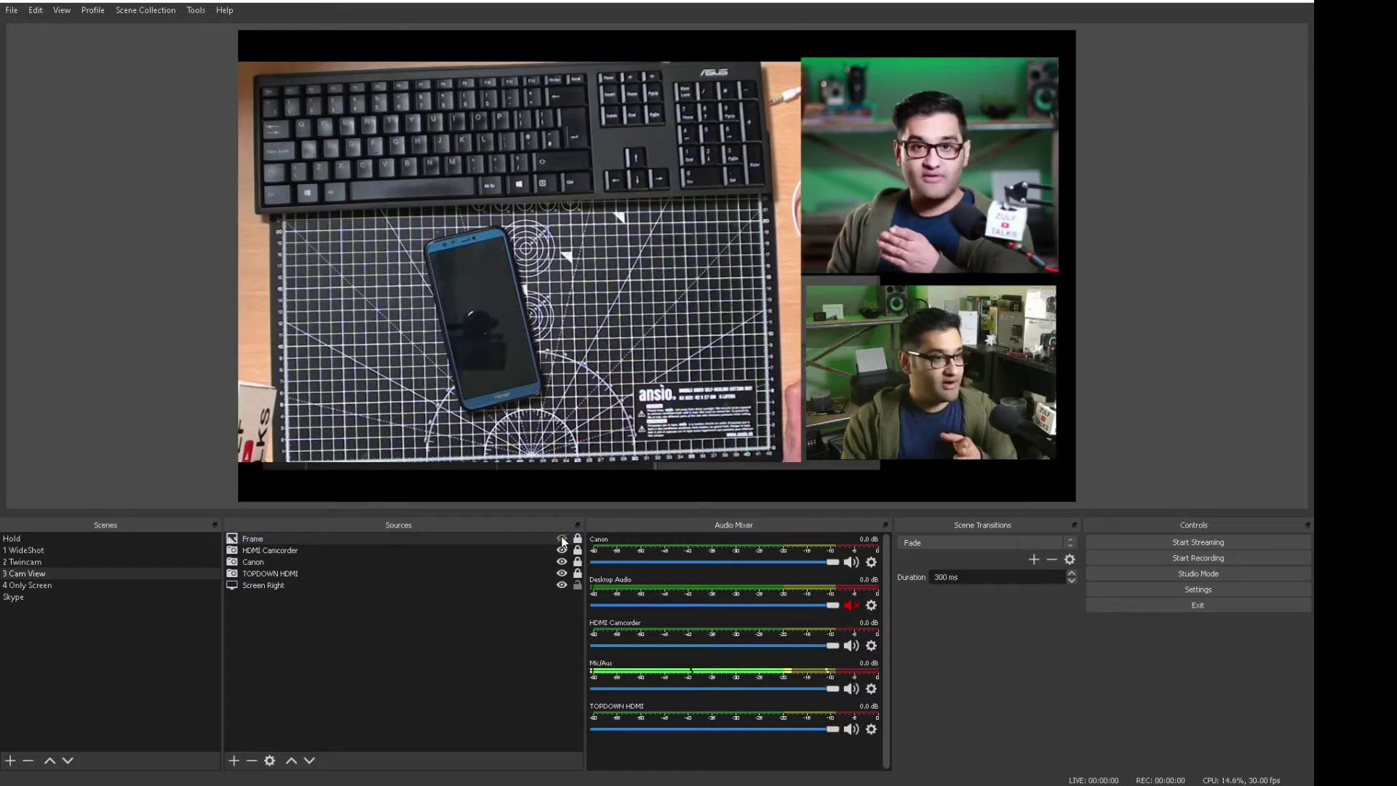
left_click(562, 538)
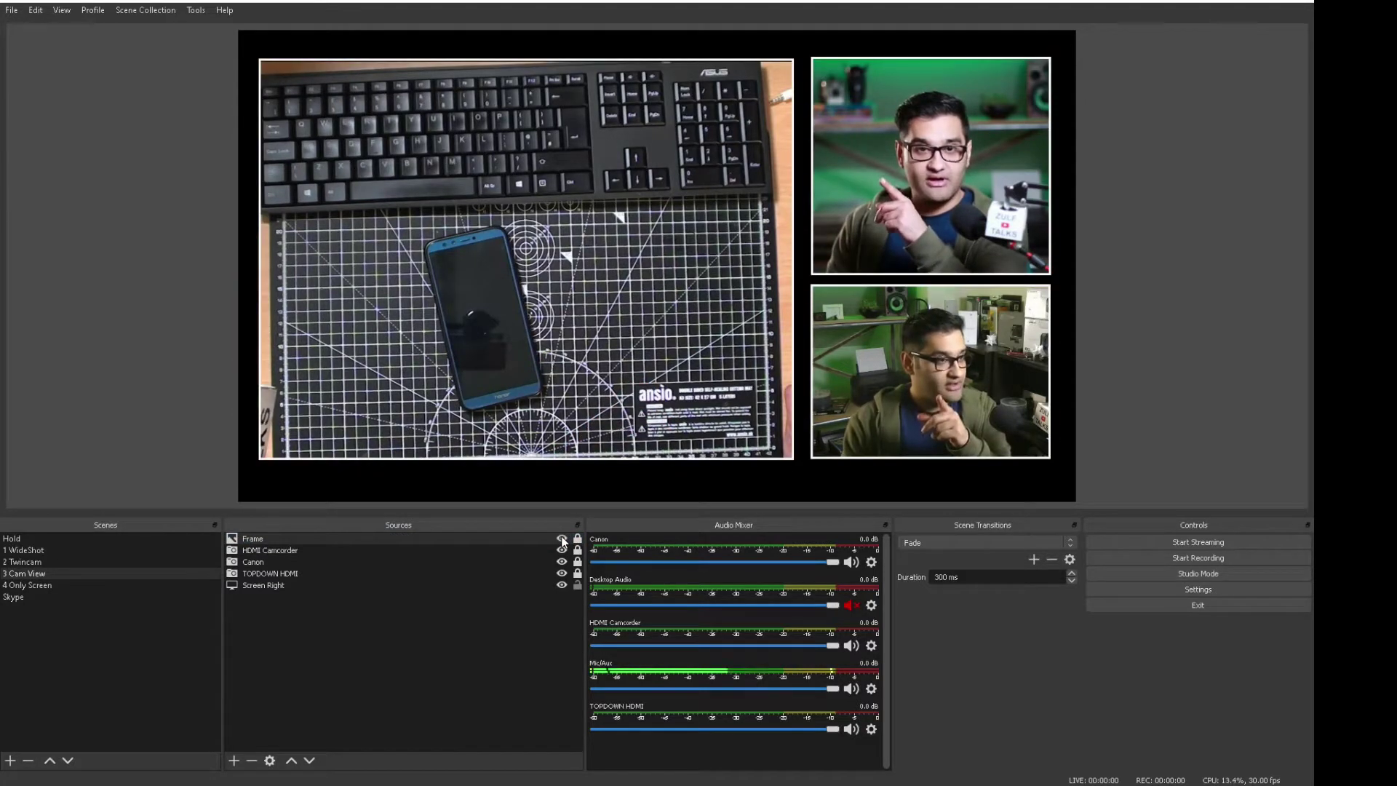
left_click(562, 539)
left_click(562, 539)
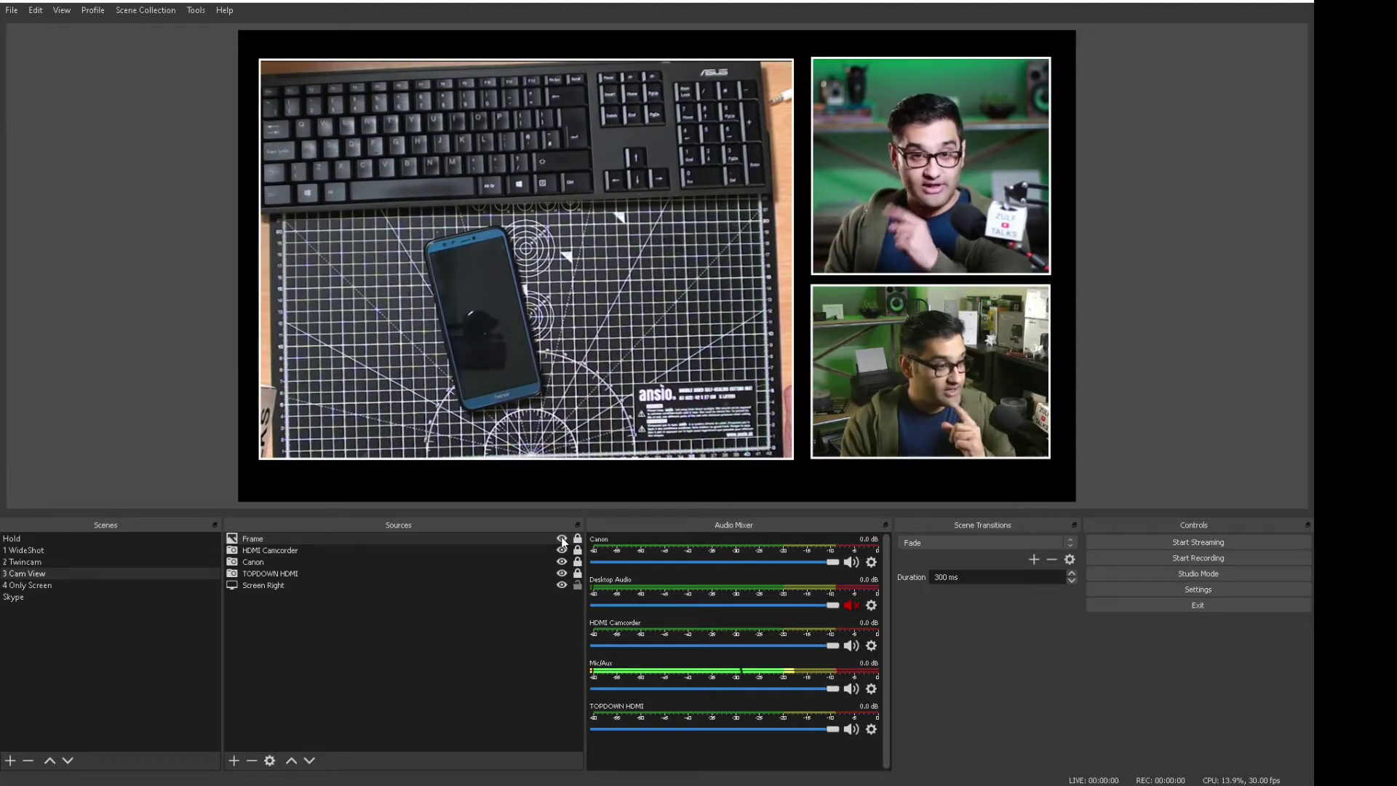
left_click(292, 565)
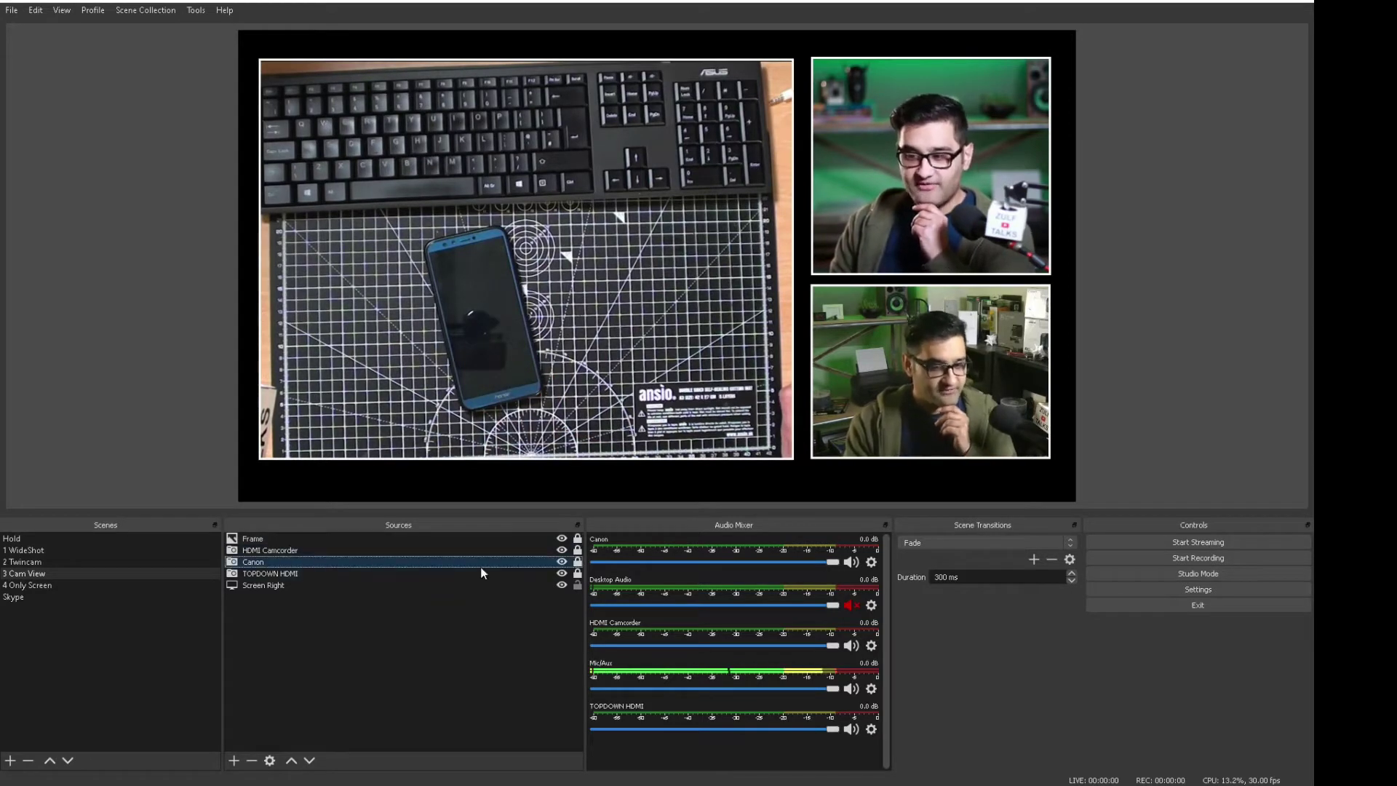
left_click(561, 563)
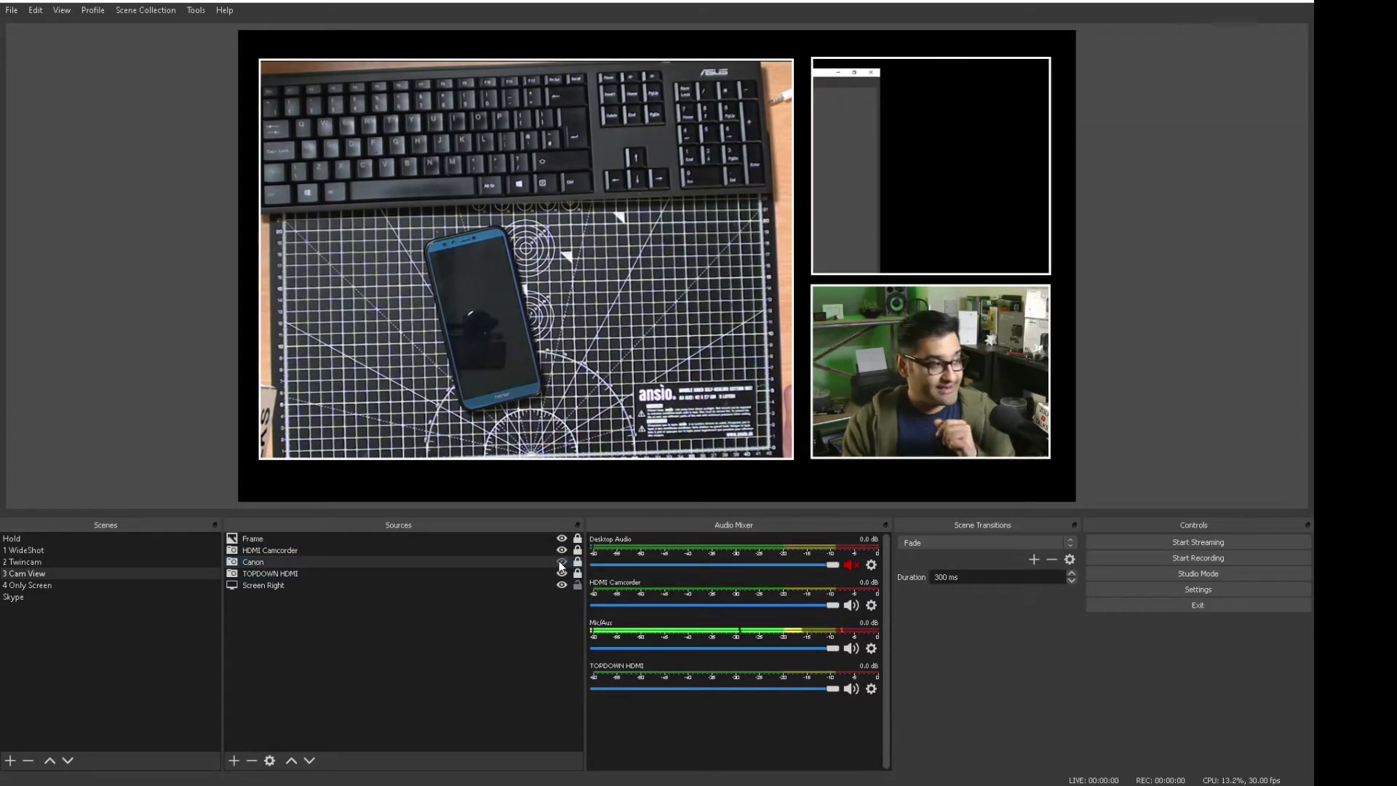
left_click(561, 562)
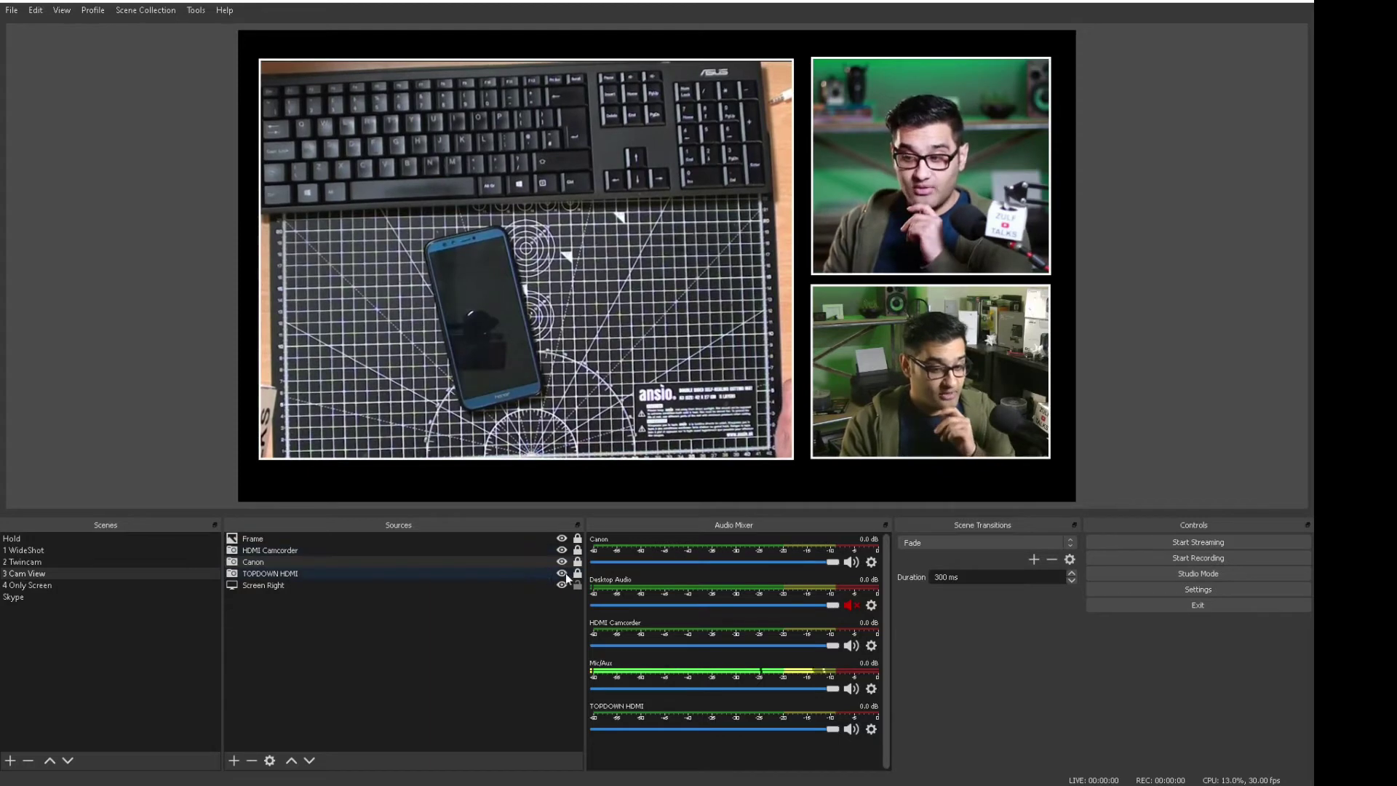
left_click(561, 576)
left_click(561, 577)
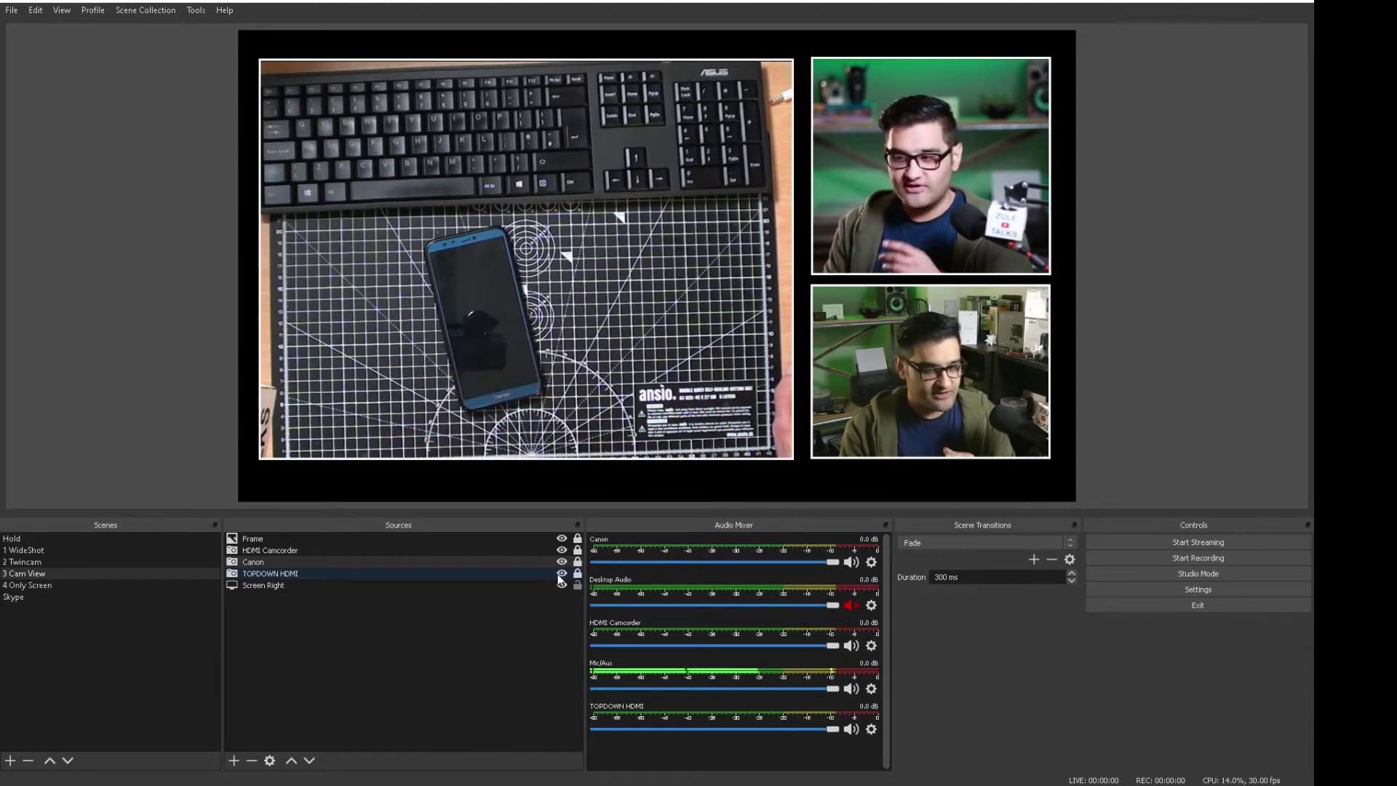
left_click(561, 586)
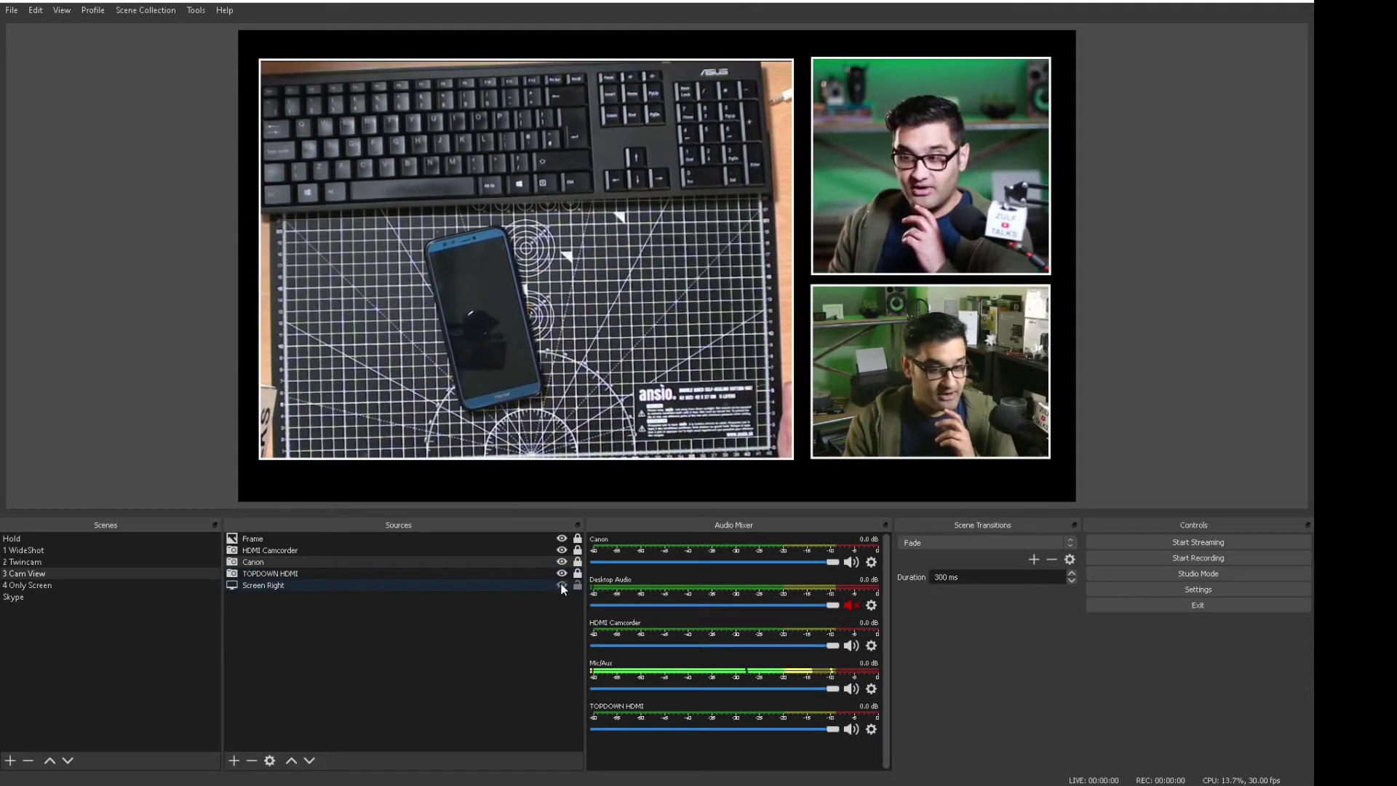
left_click(562, 575)
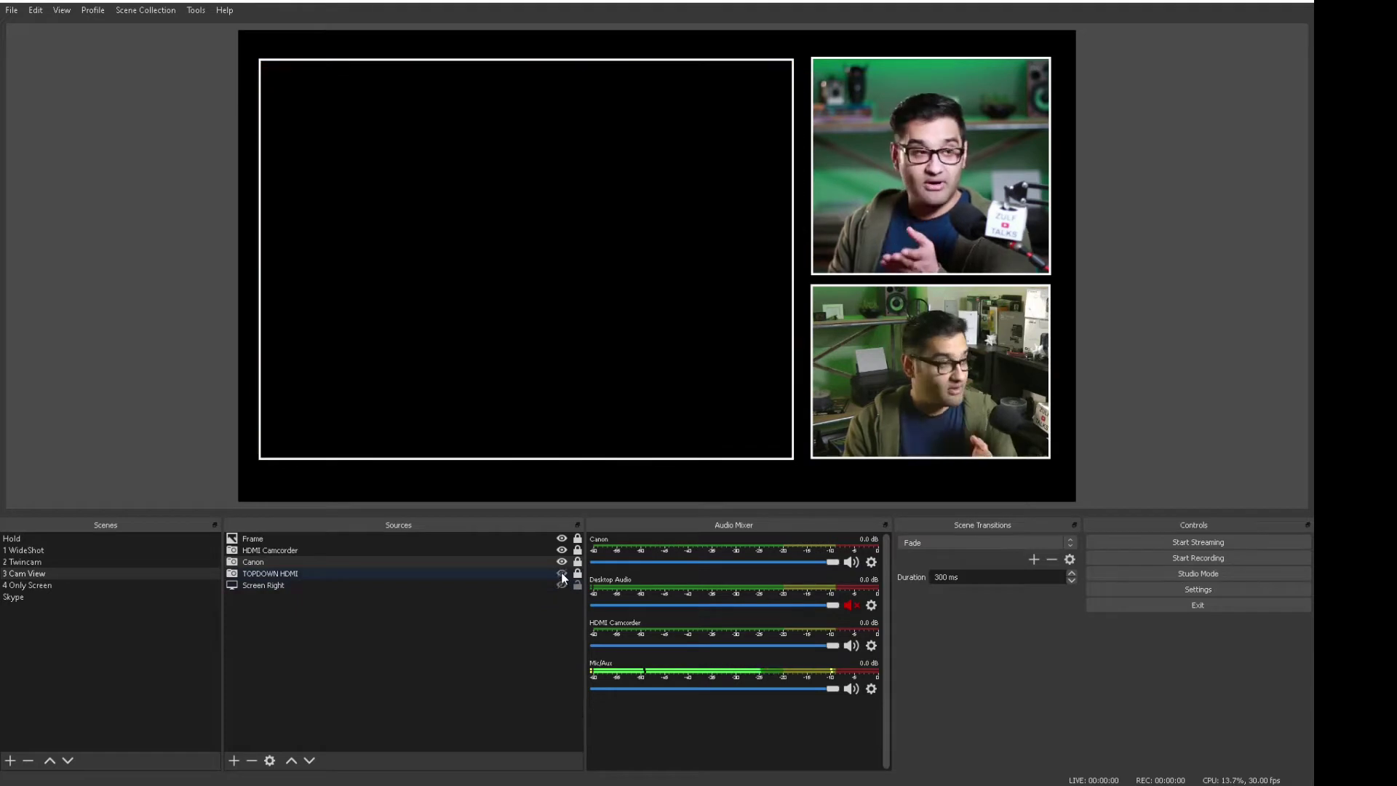
left_click(562, 586)
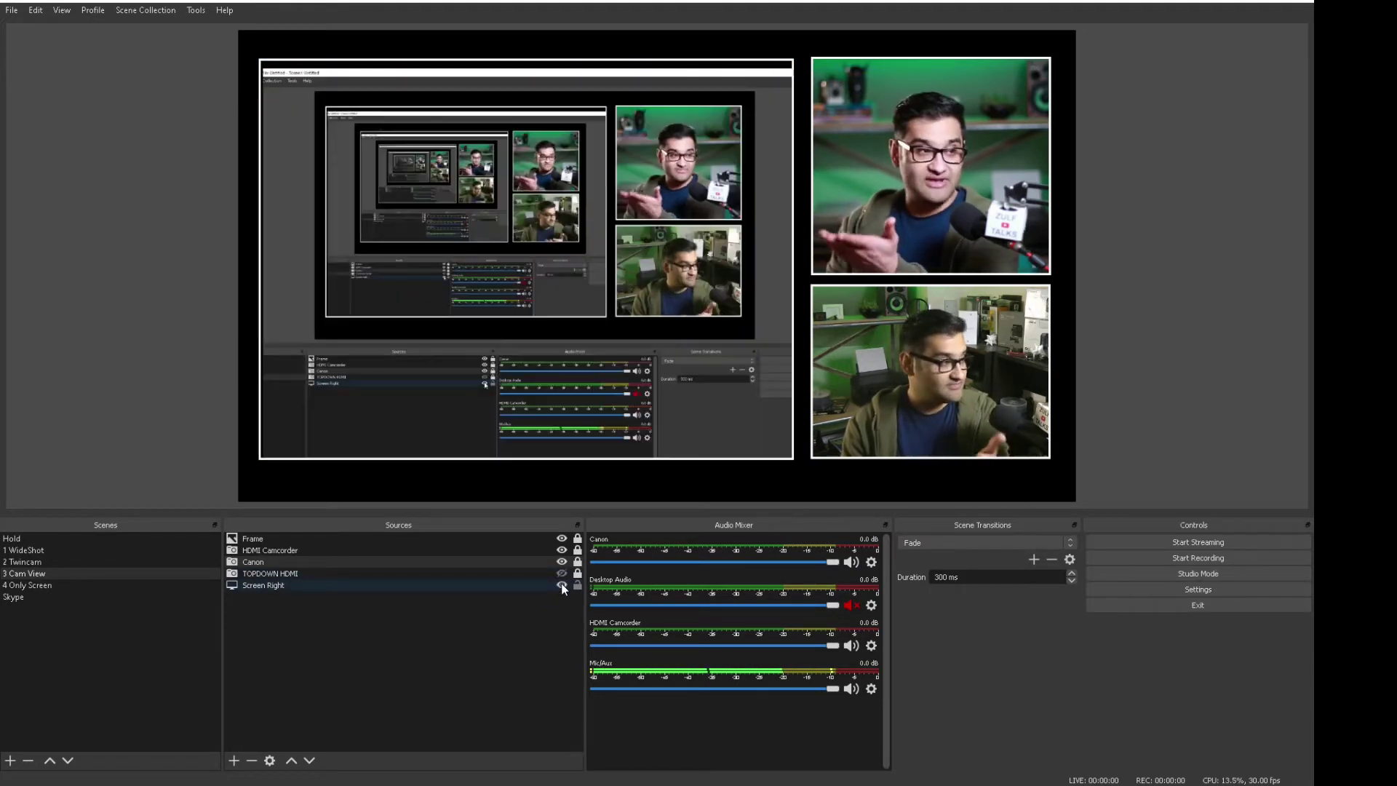
left_click(562, 586)
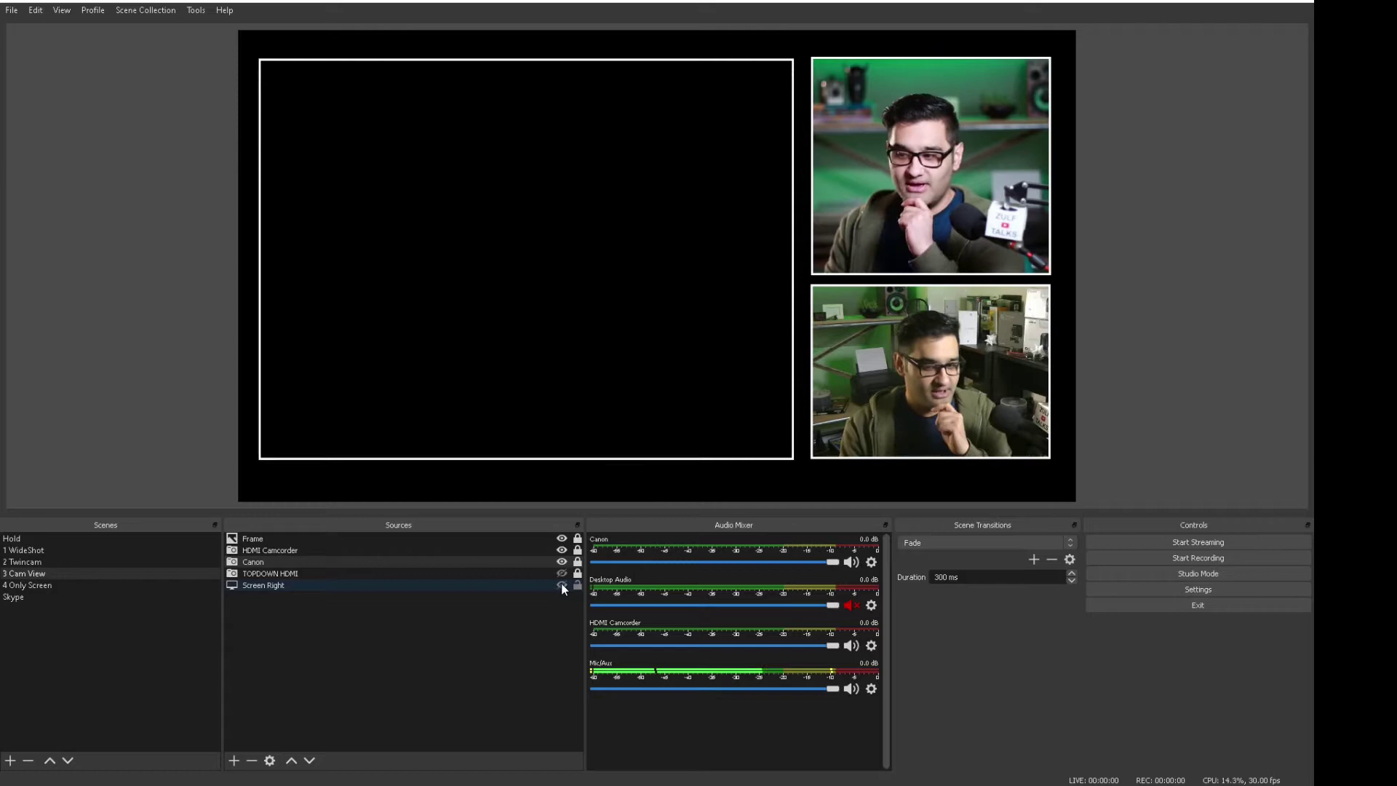
left_click(561, 574)
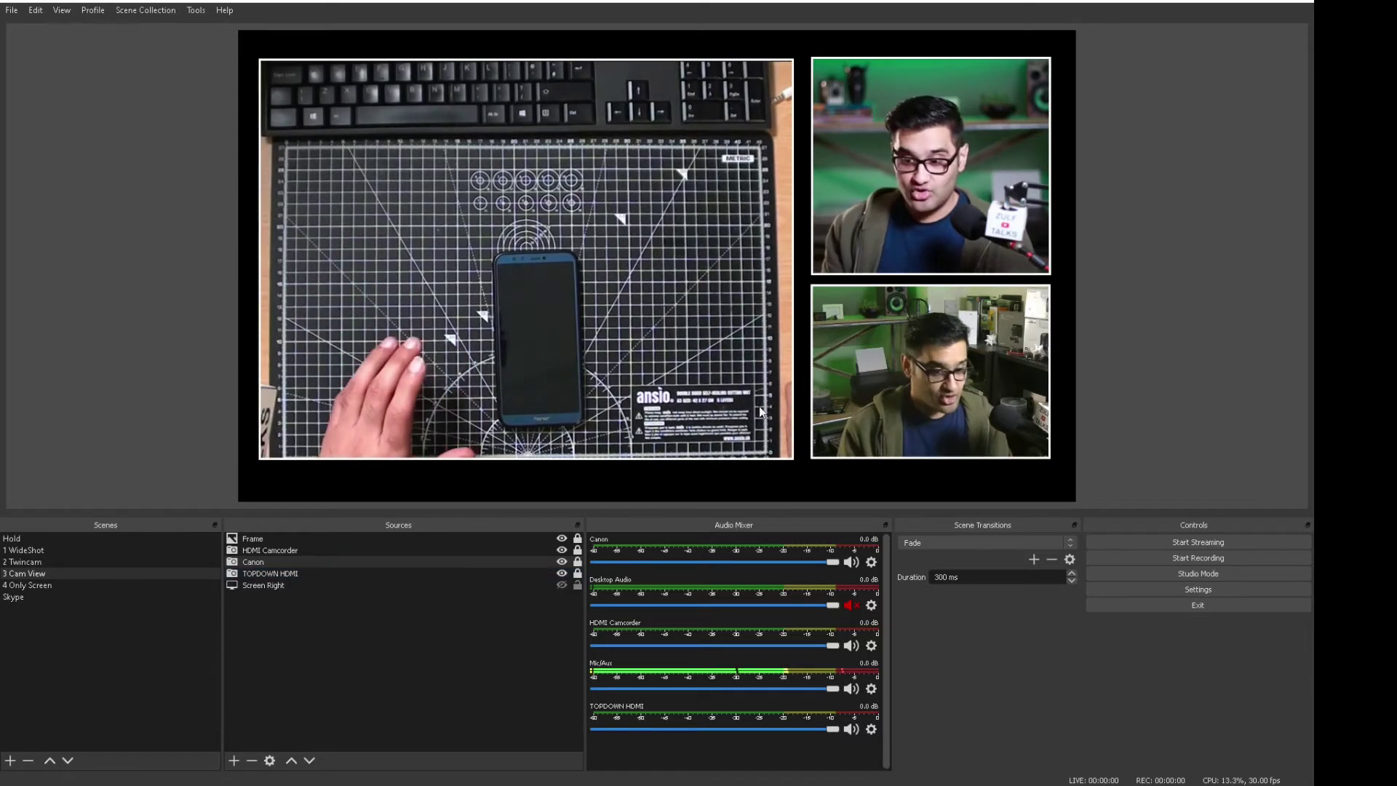
In 2 Twincam, hide and restore the Canon inset, then preview 3 Cam View and 1 WideShot.
left_click(34, 563)
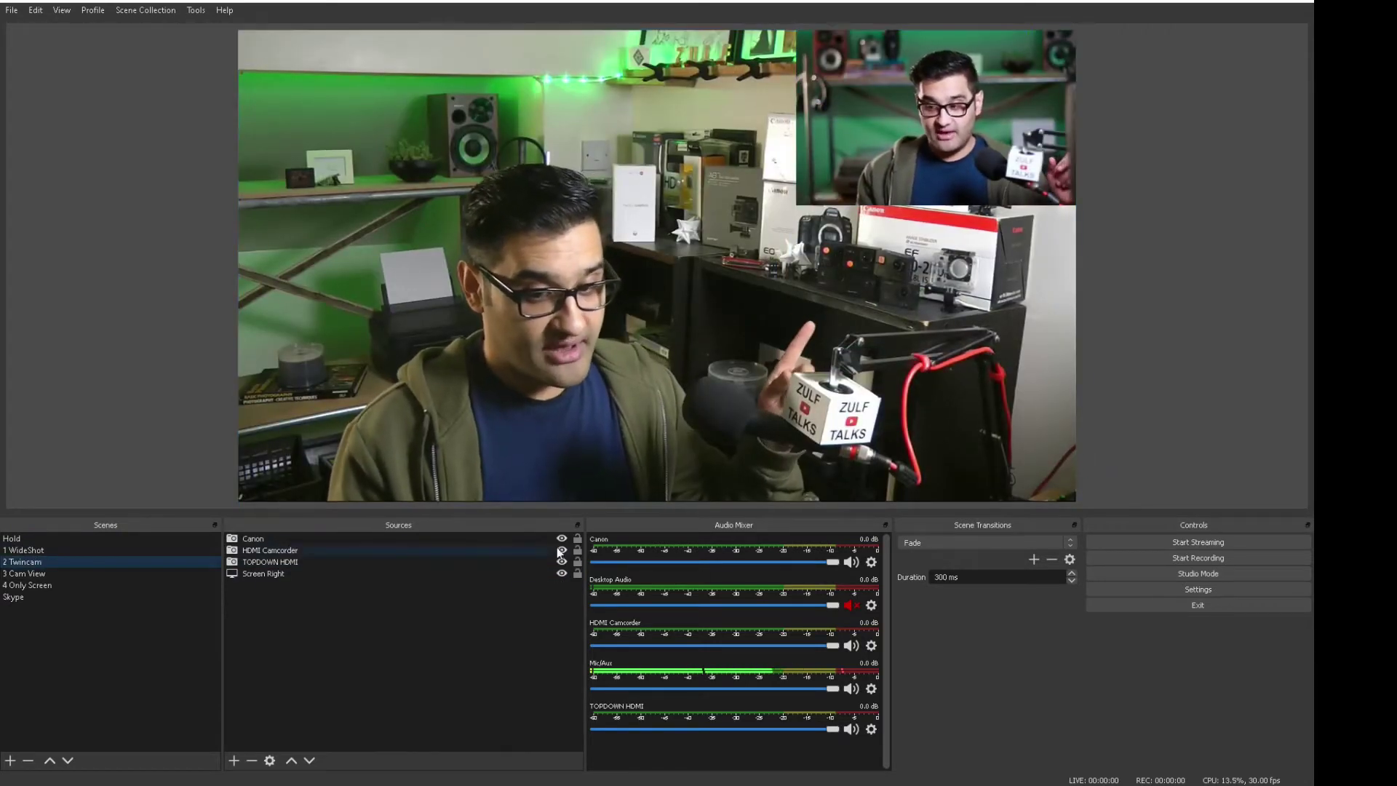
left_click(562, 540)
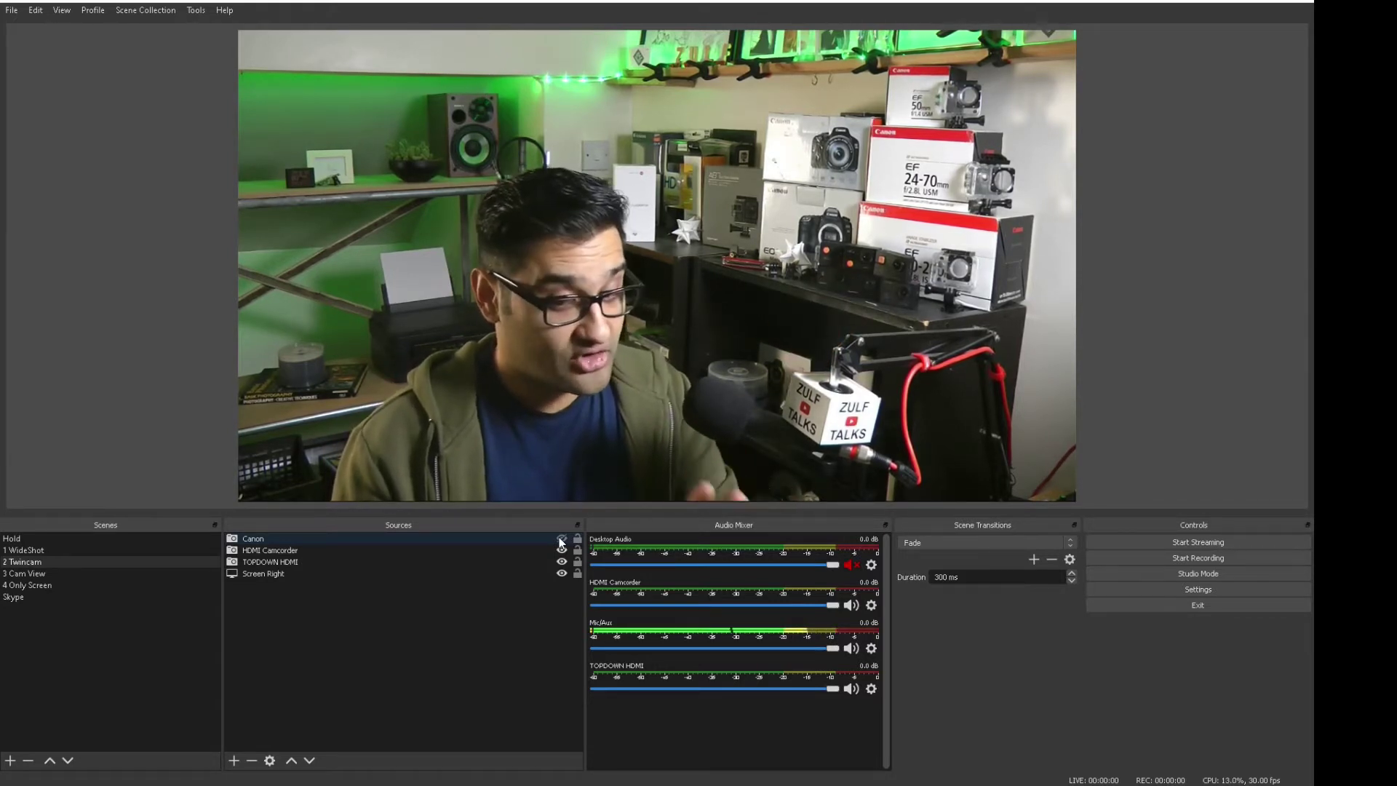
left_click(561, 540)
left_click(29, 575)
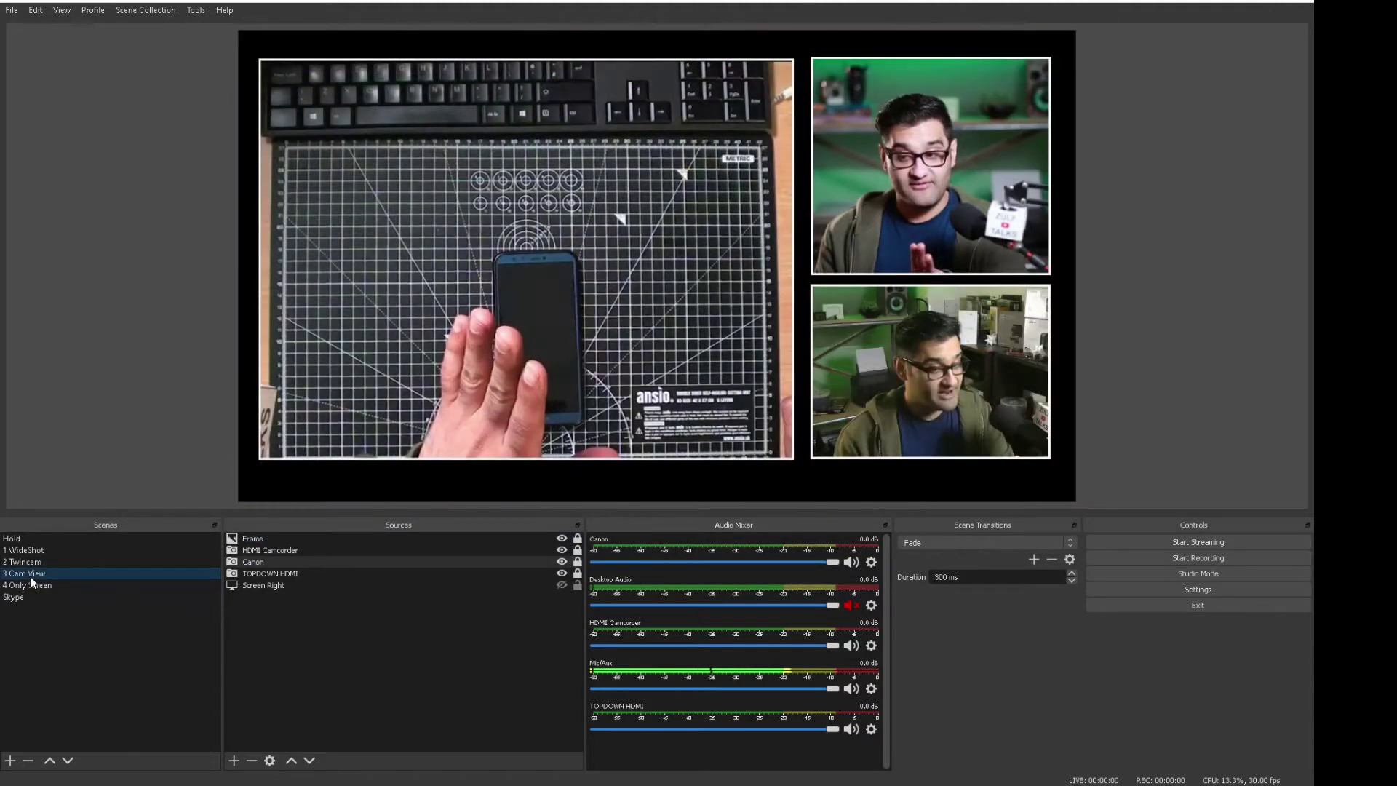
left_click(45, 551)
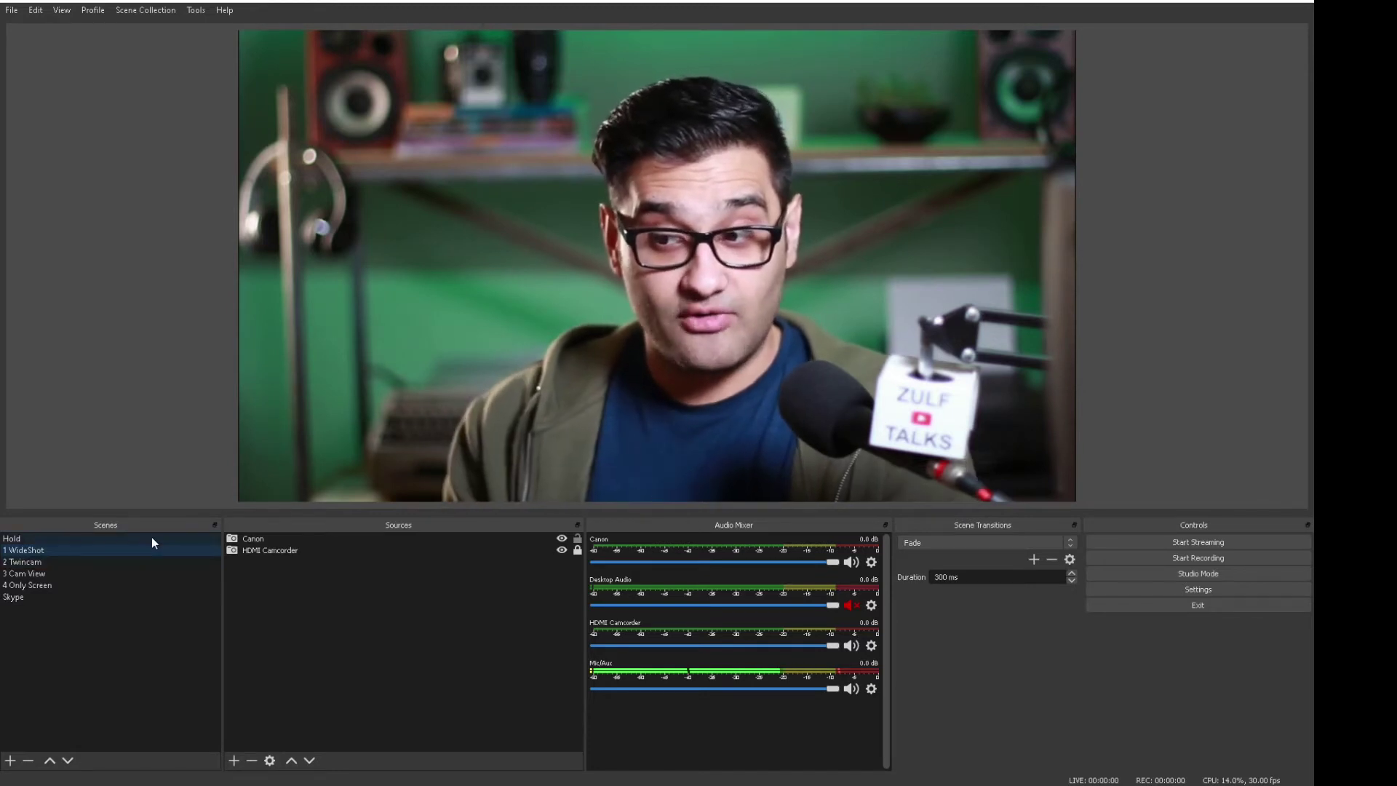
left_click(12, 10)
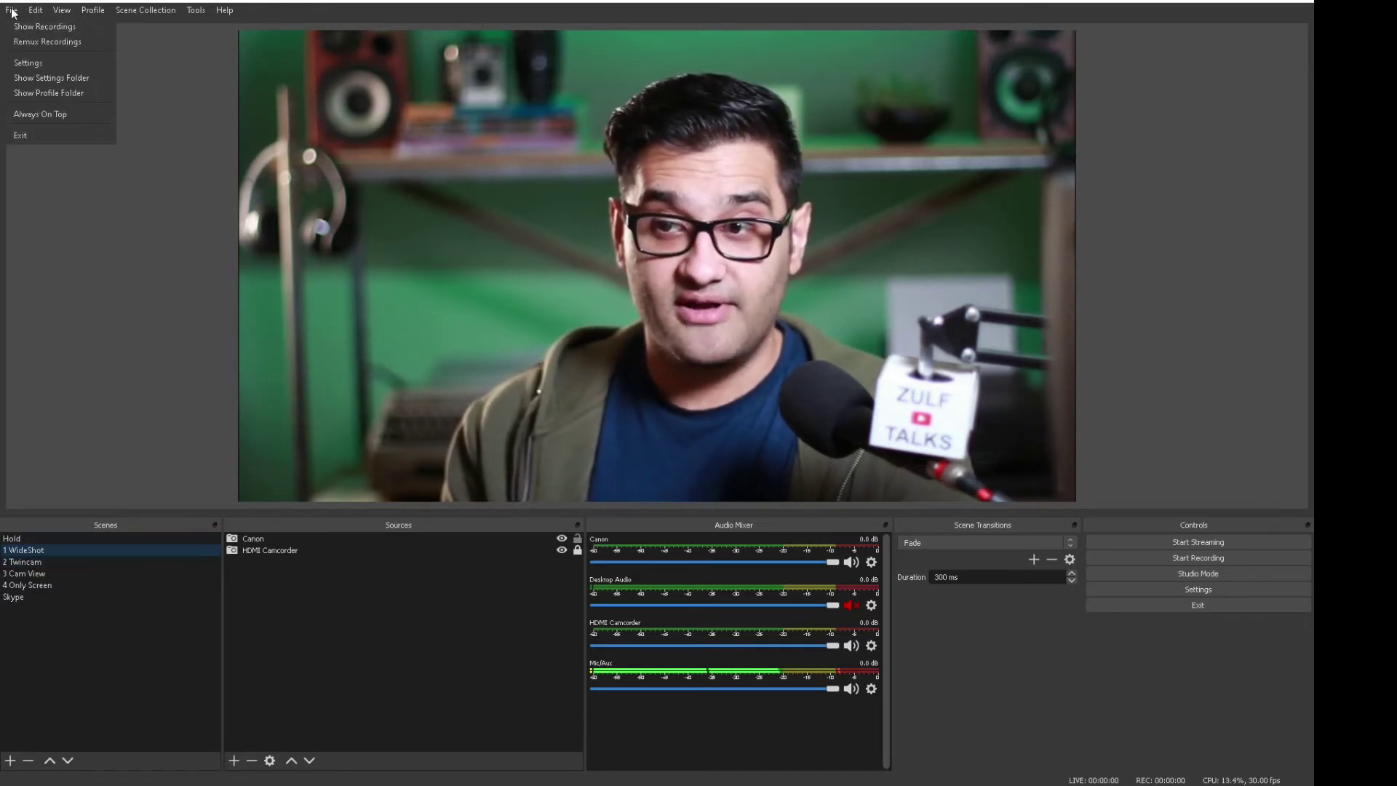
left_click(50, 64)
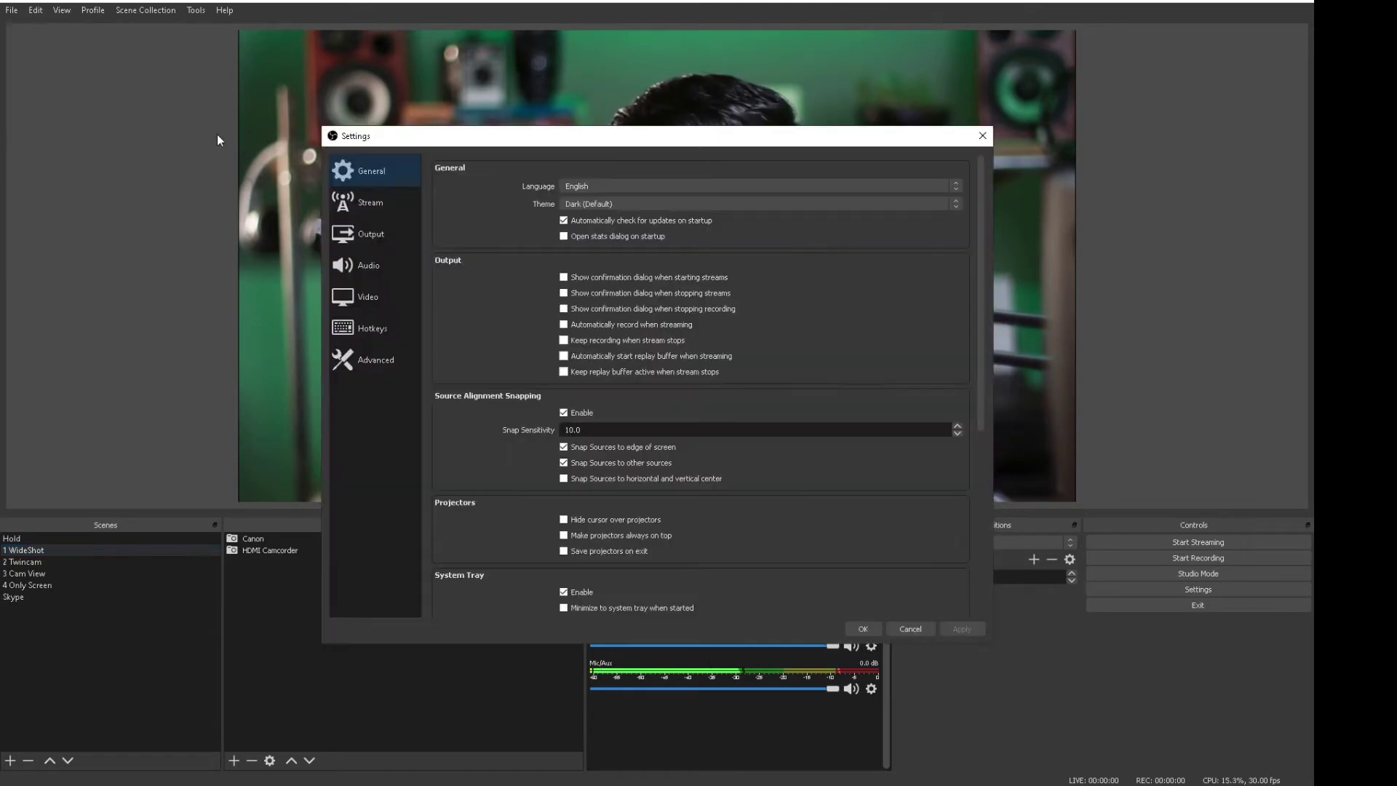
left_click(376, 237)
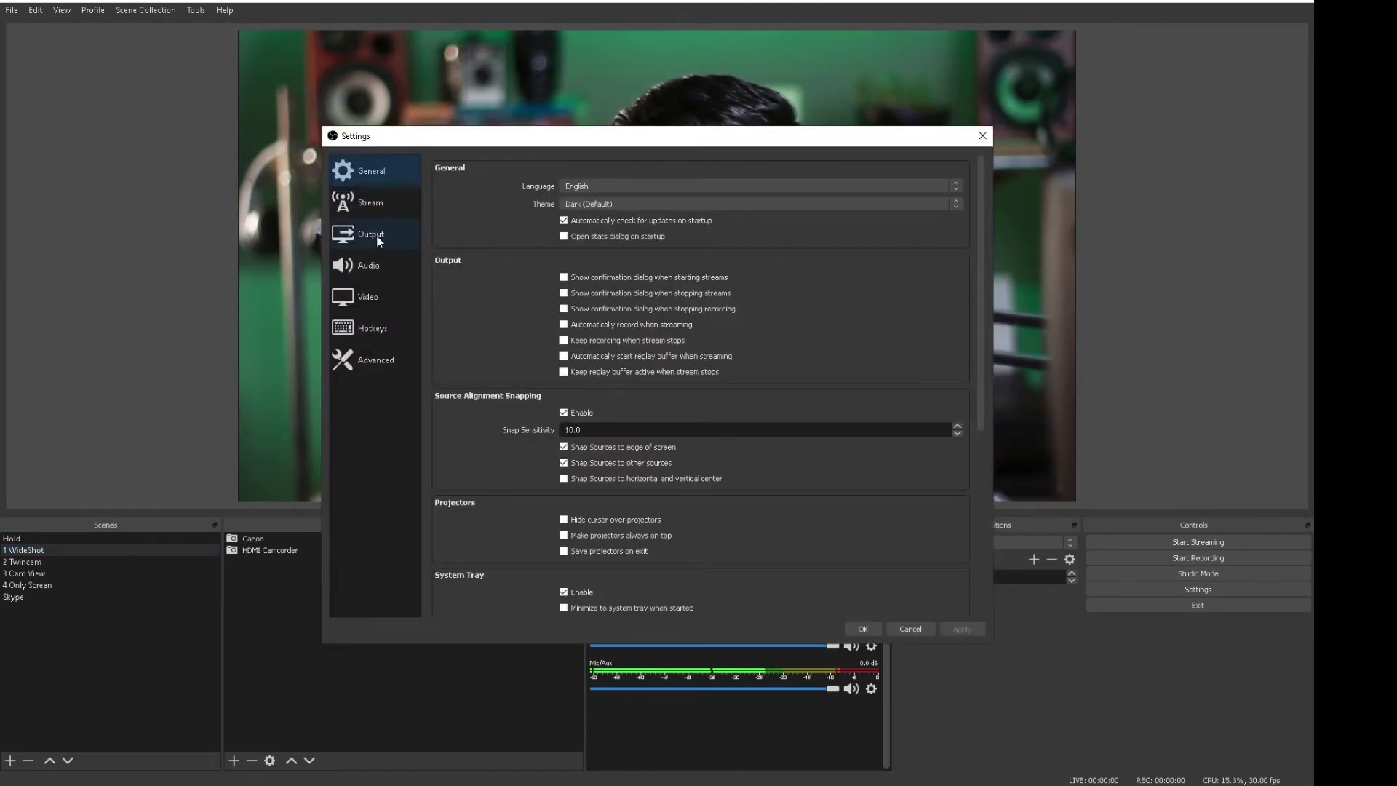
left_click(379, 294)
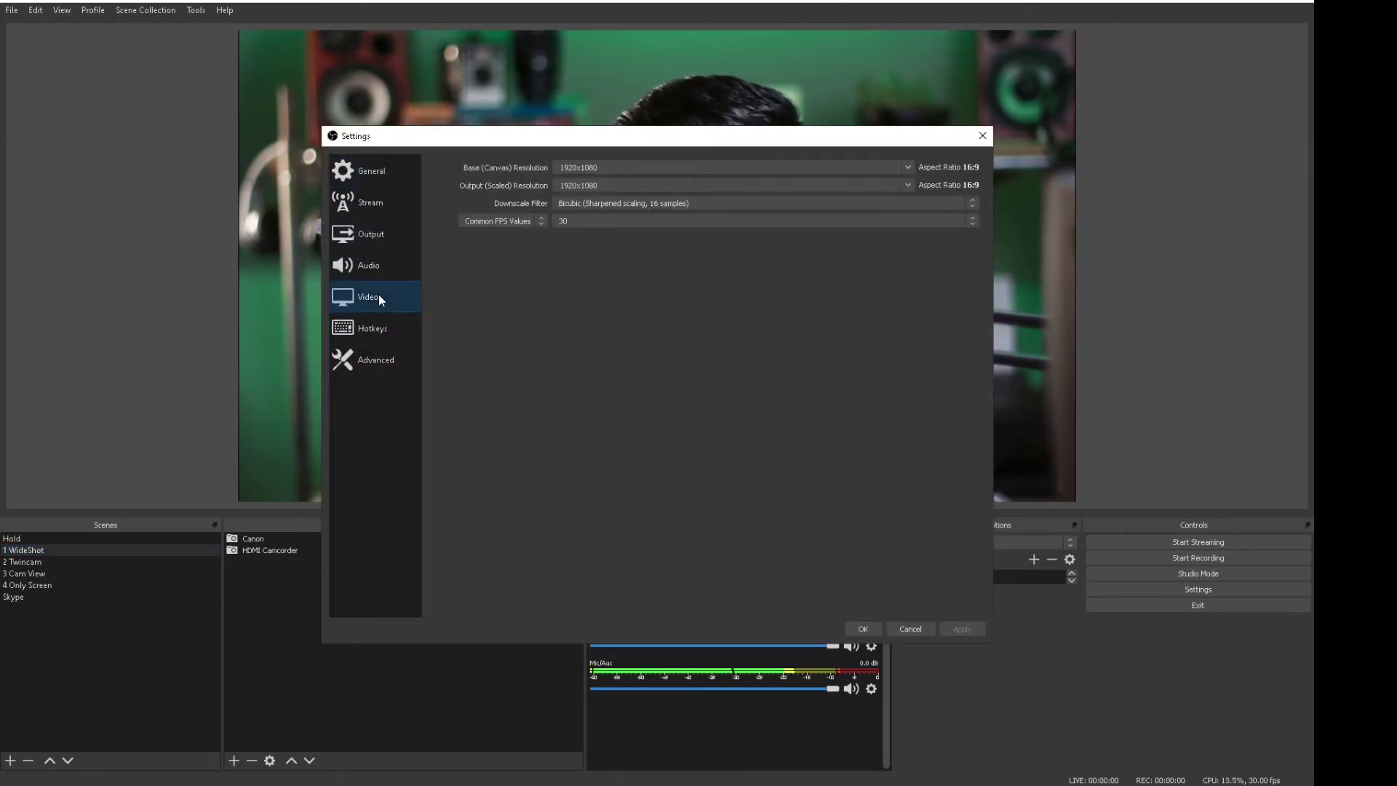
left_click(983, 136)
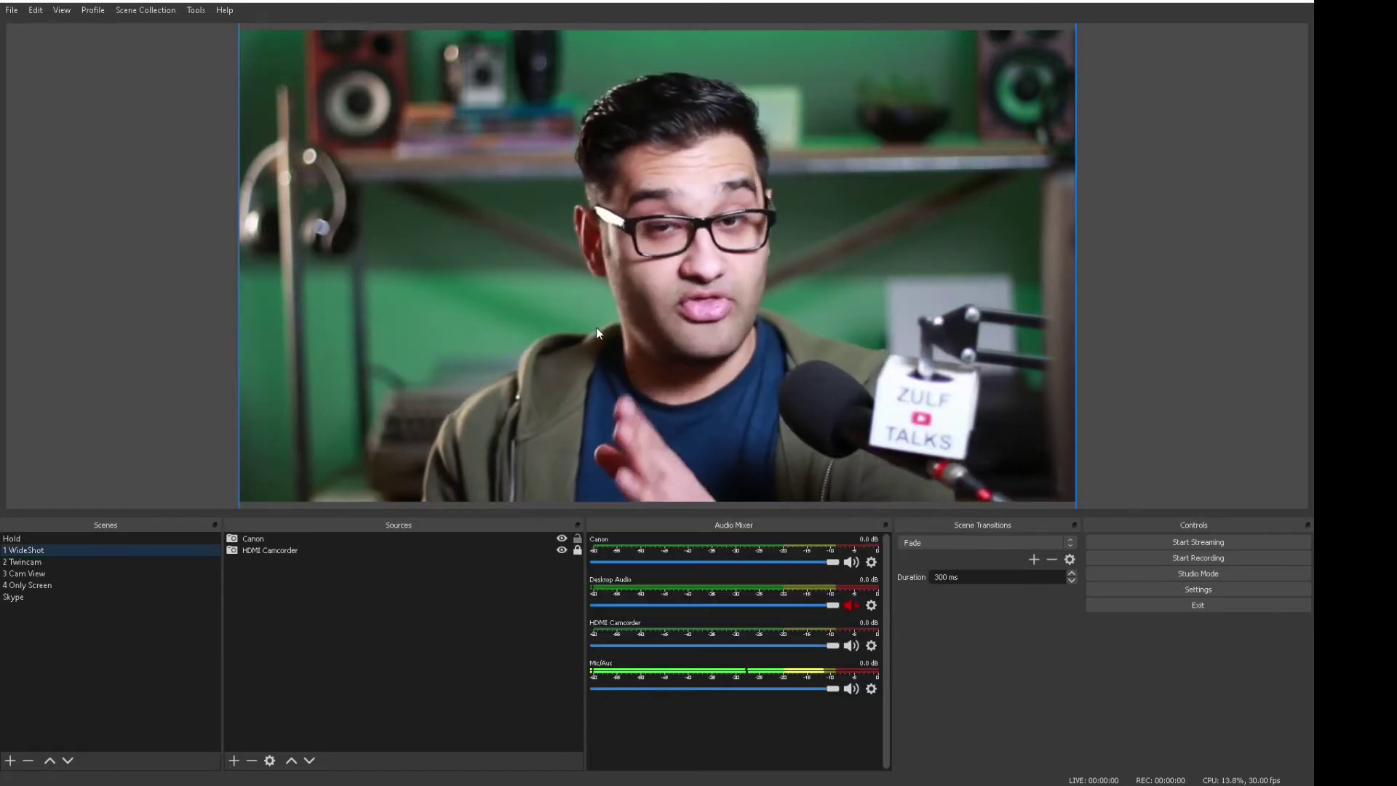
In 2 Twincam, resize the Canon inset into a small picture-in-picture at the top-right corner.
left_click(64, 559)
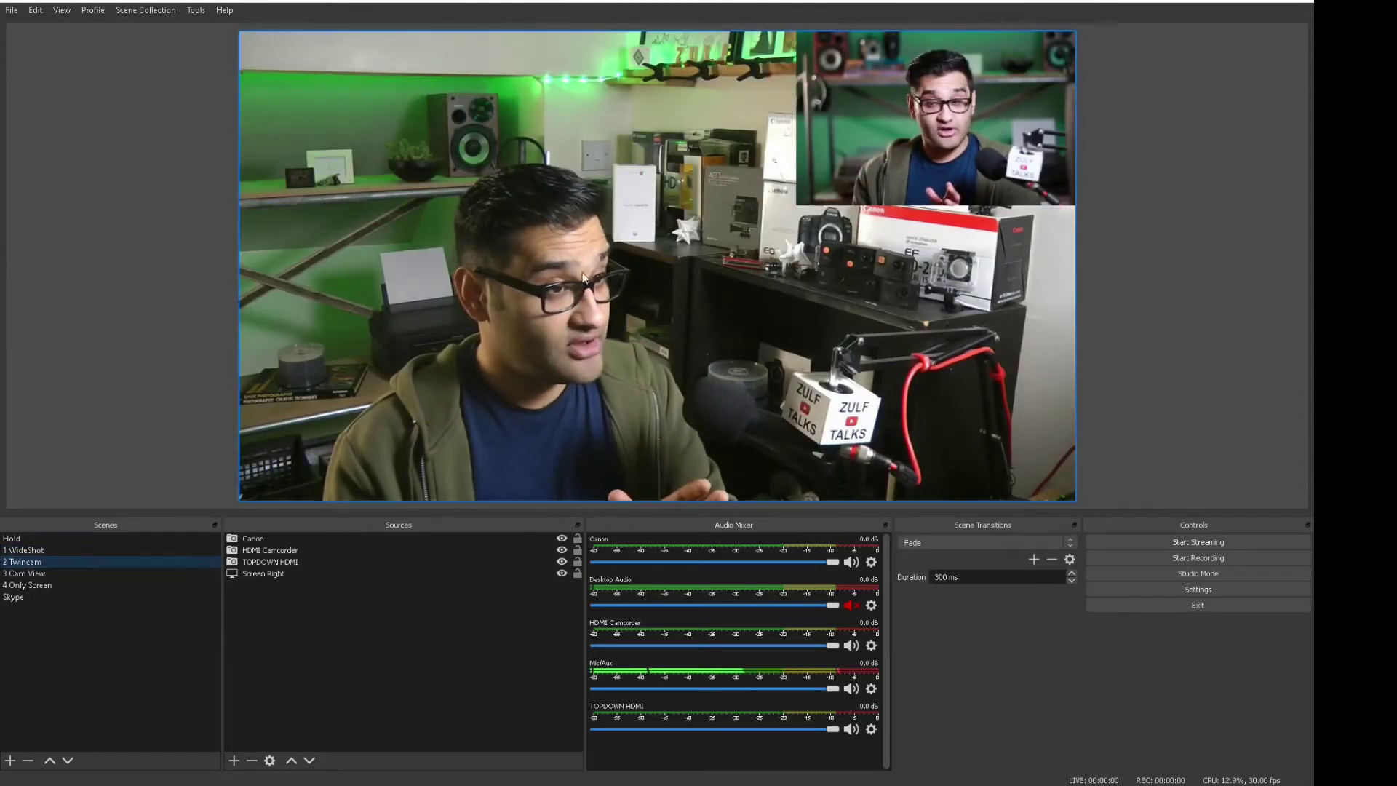
left_click(855, 125)
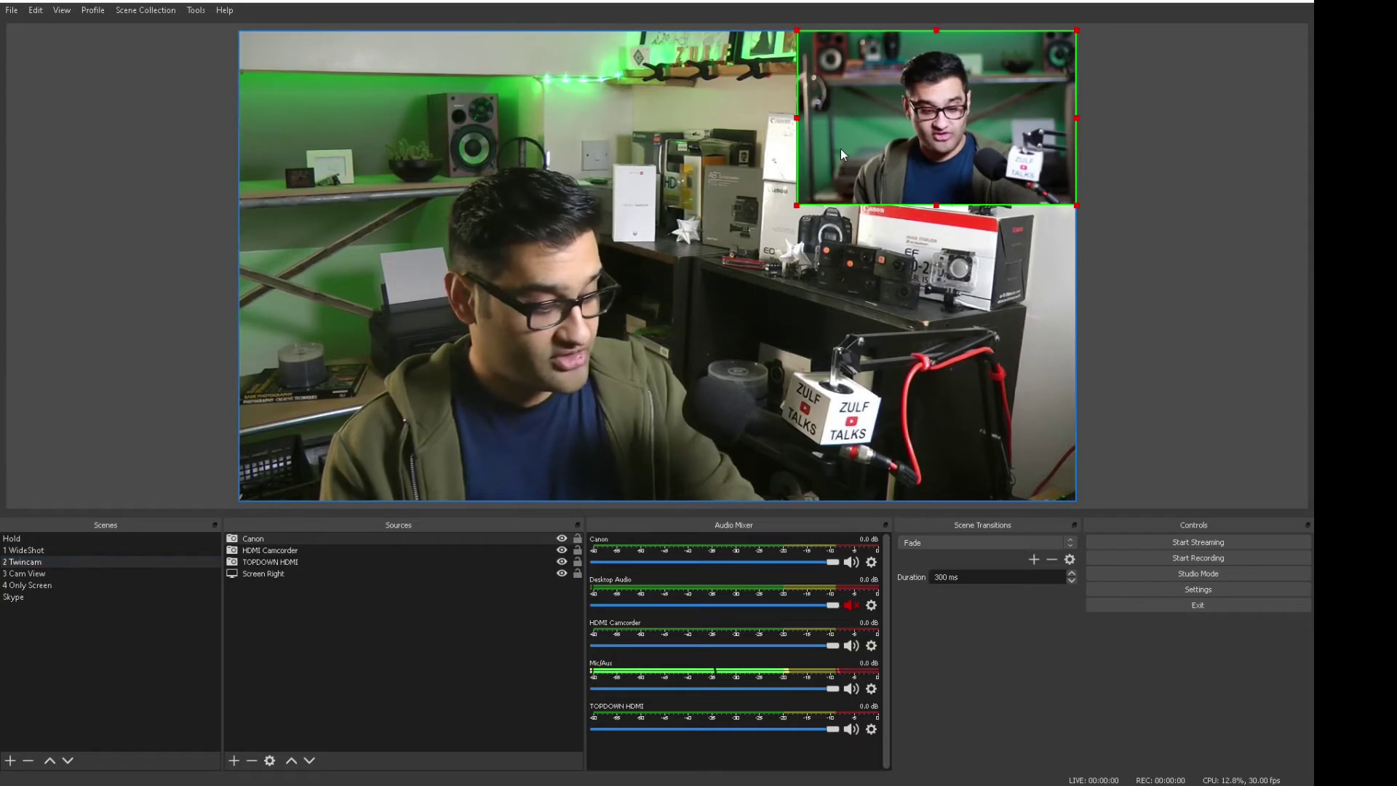
left_click_drag(799, 208, 512, 384)
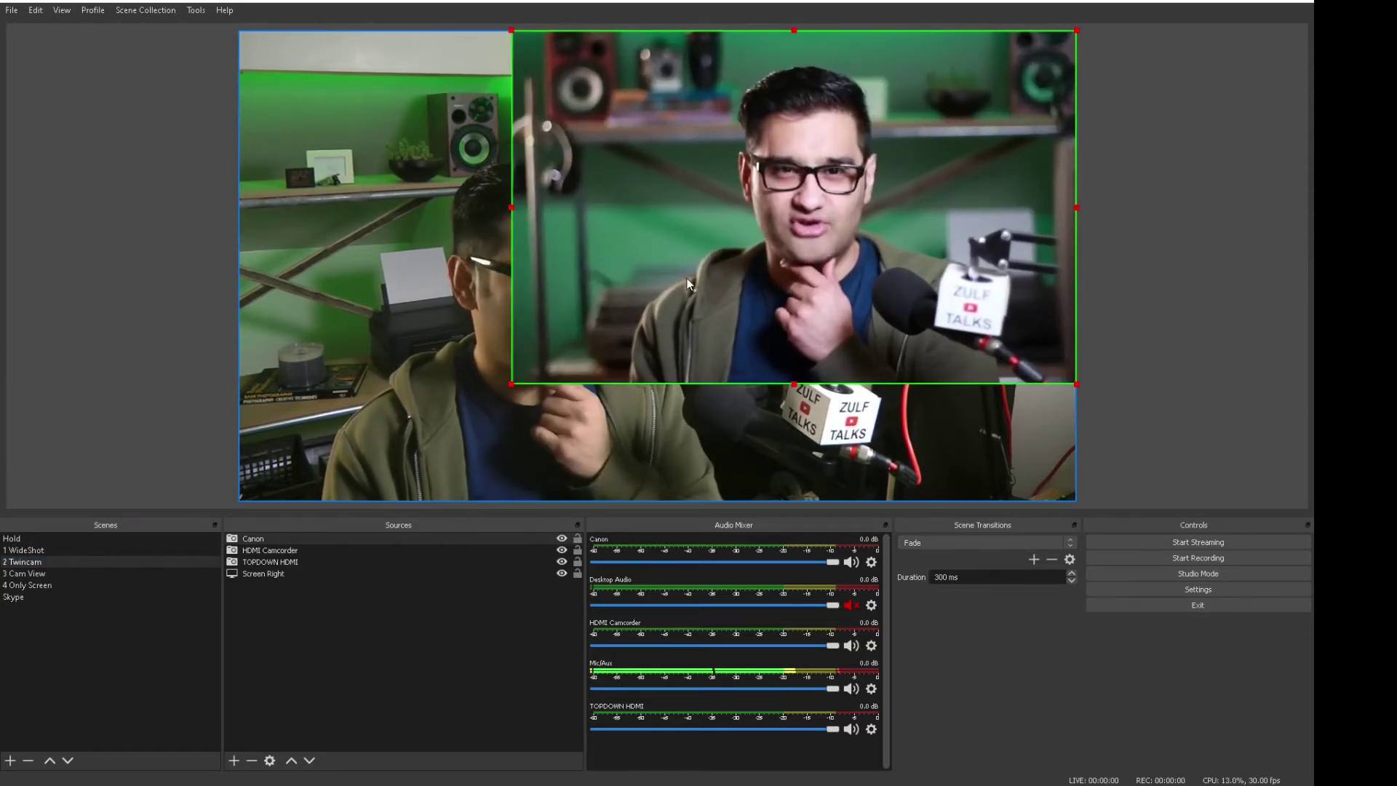
left_click_drag(689, 283, 457, 224)
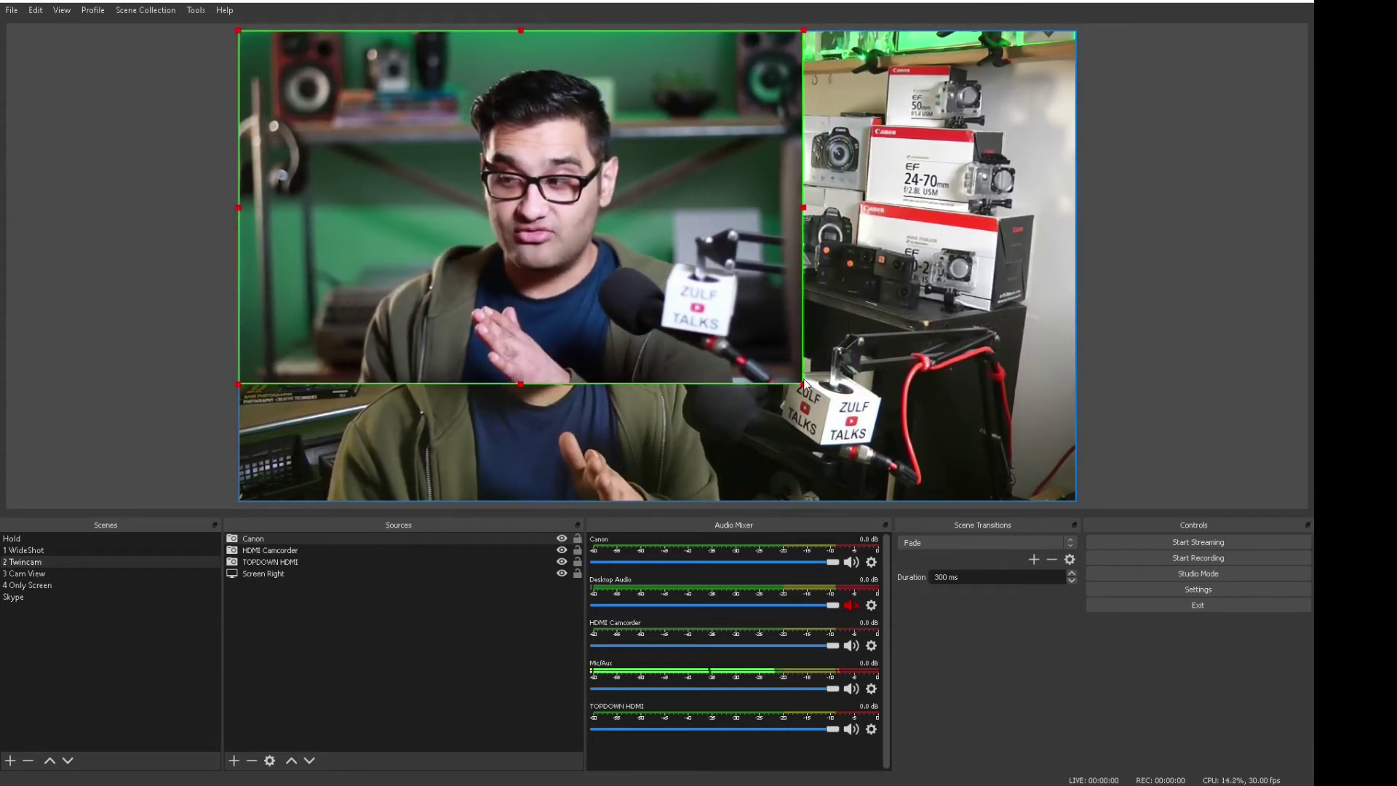
left_click_drag(798, 383, 1074, 482)
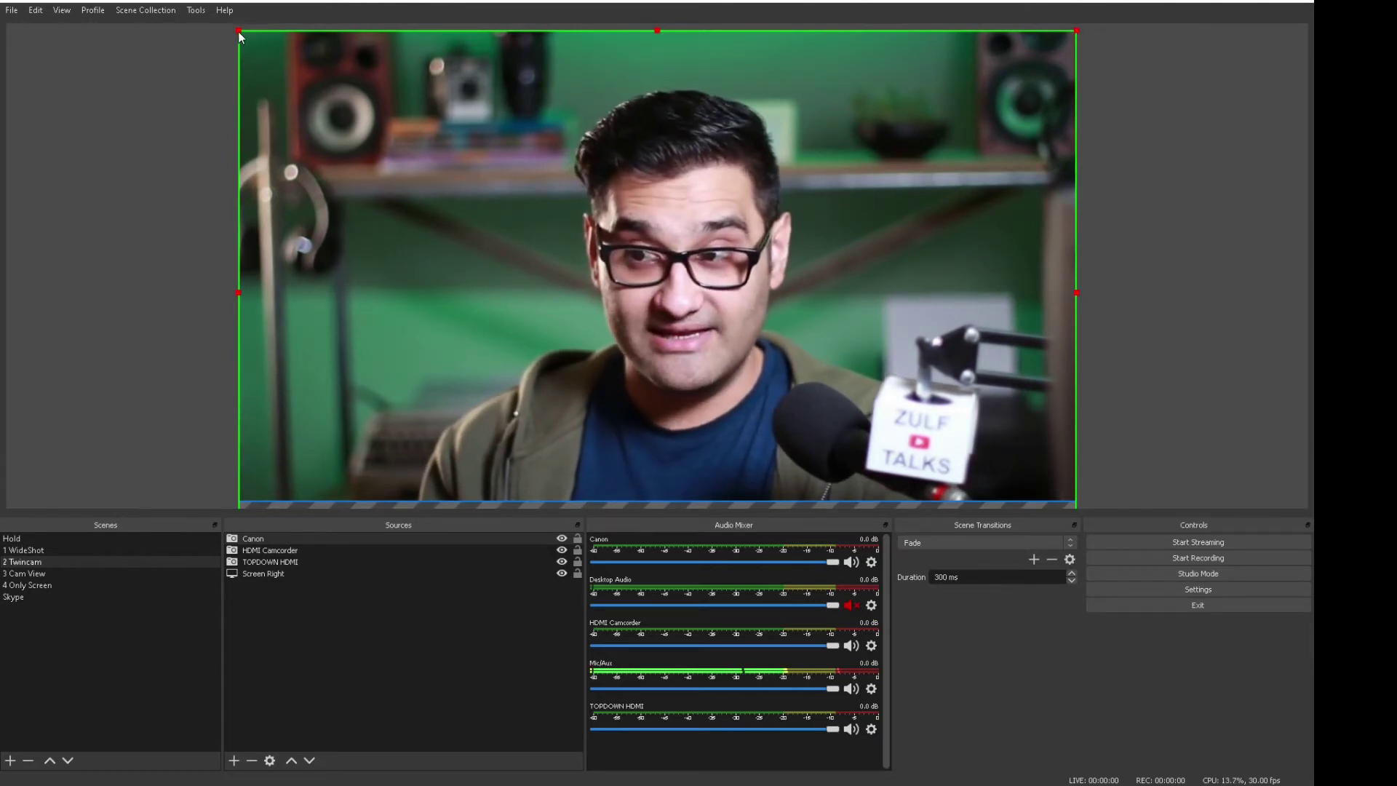
left_click_drag(239, 31, 806, 386)
left_click_drag(889, 428, 886, 78)
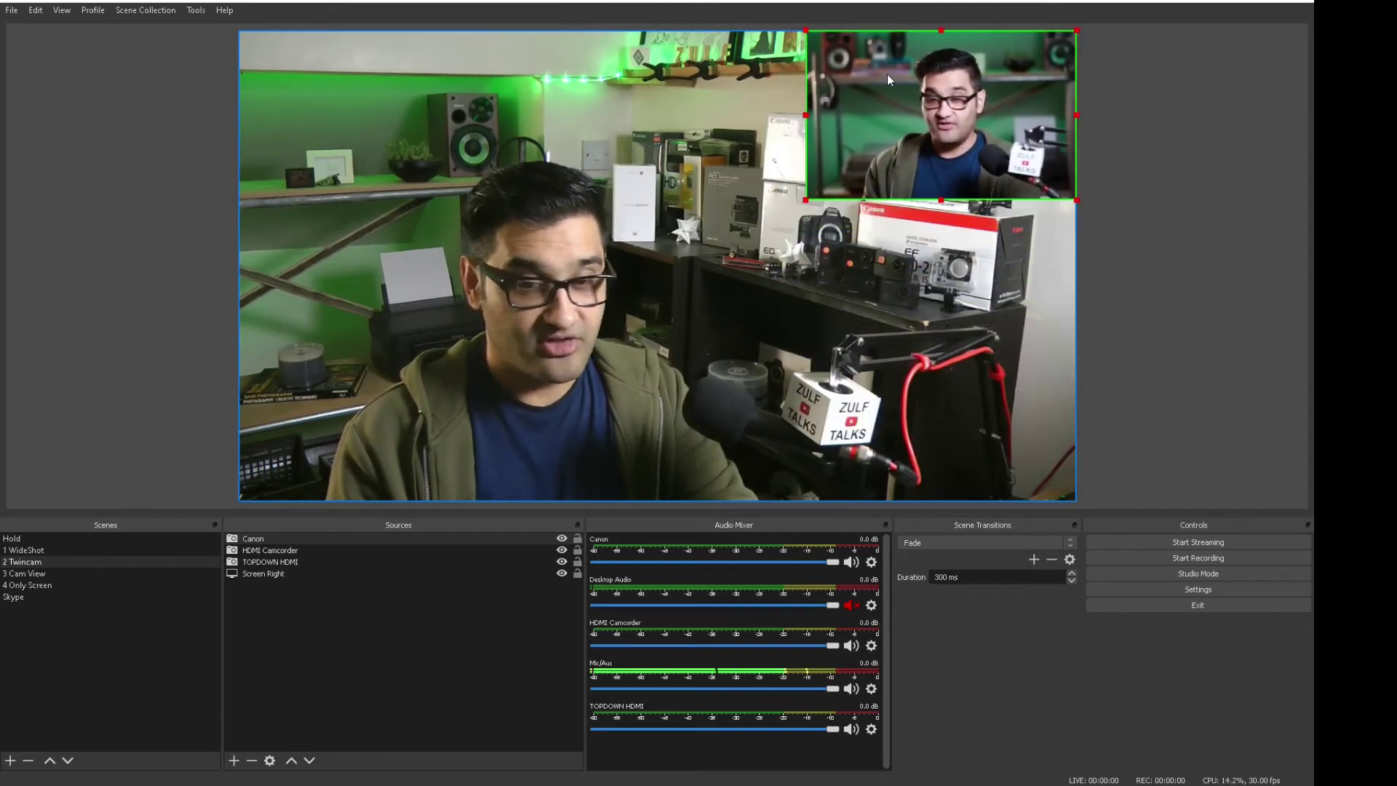
Flip between the 1 WideShot, 3 Cam View and 2 Twincam scenes, ending on 3 Cam View with HDMI Camcorder selected.
left_click(59, 551)
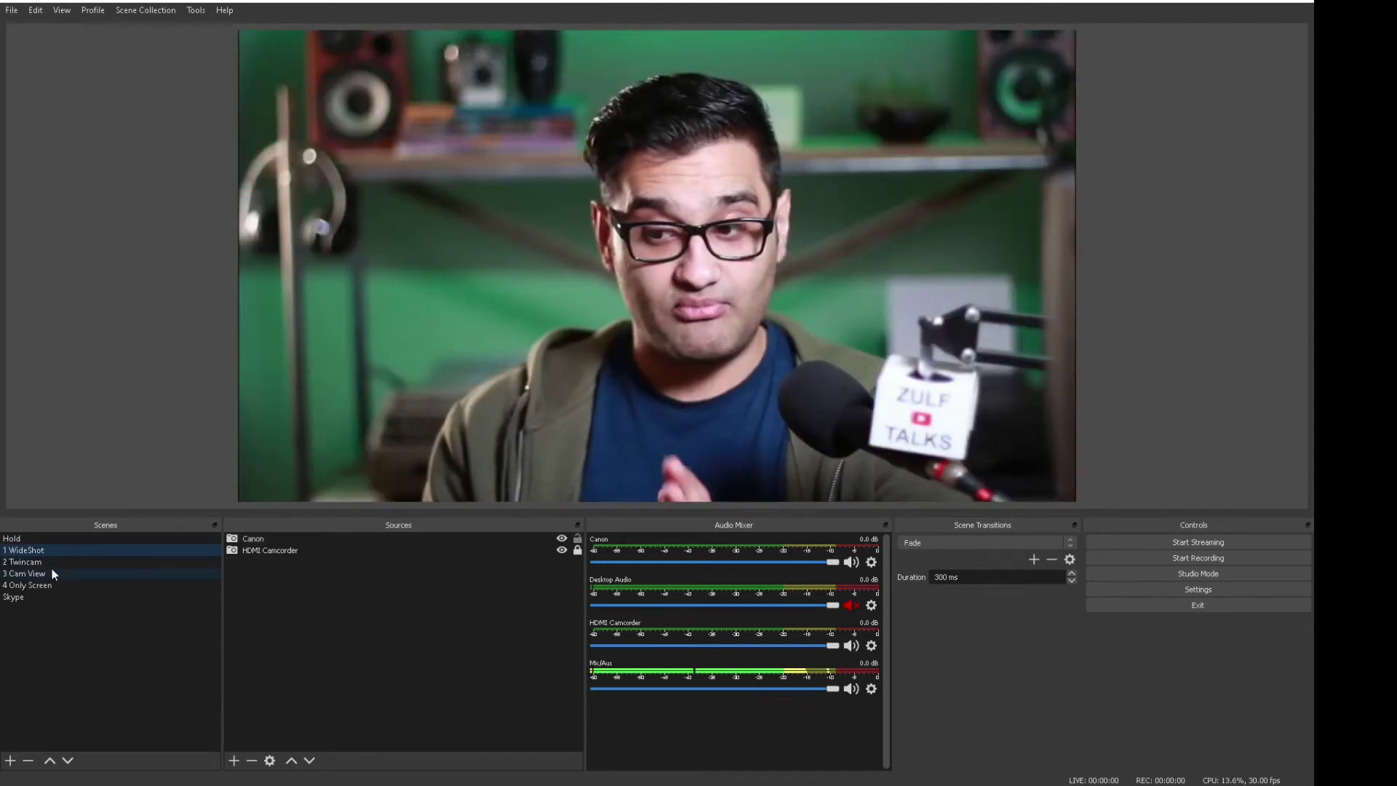
left_click(51, 571)
left_click(56, 563)
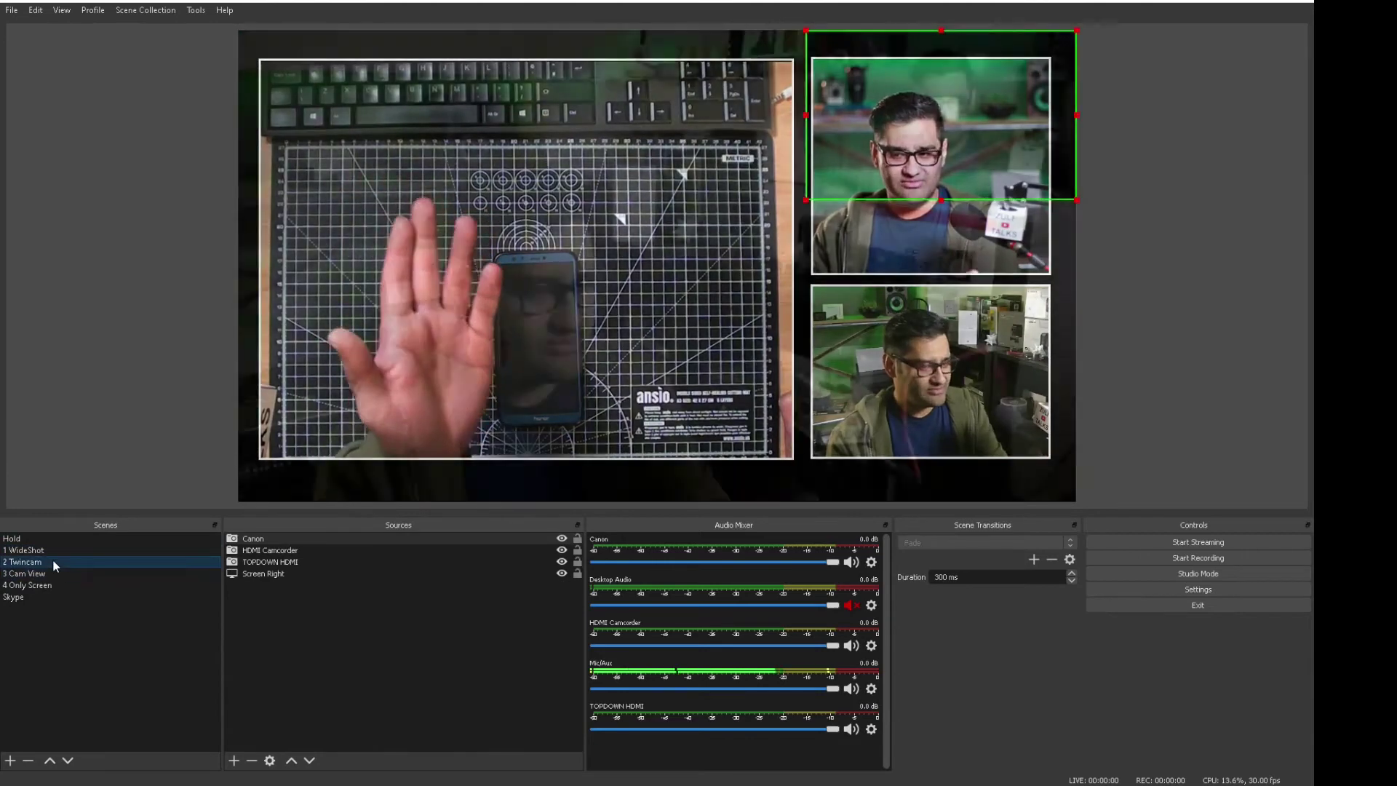
left_click(51, 575)
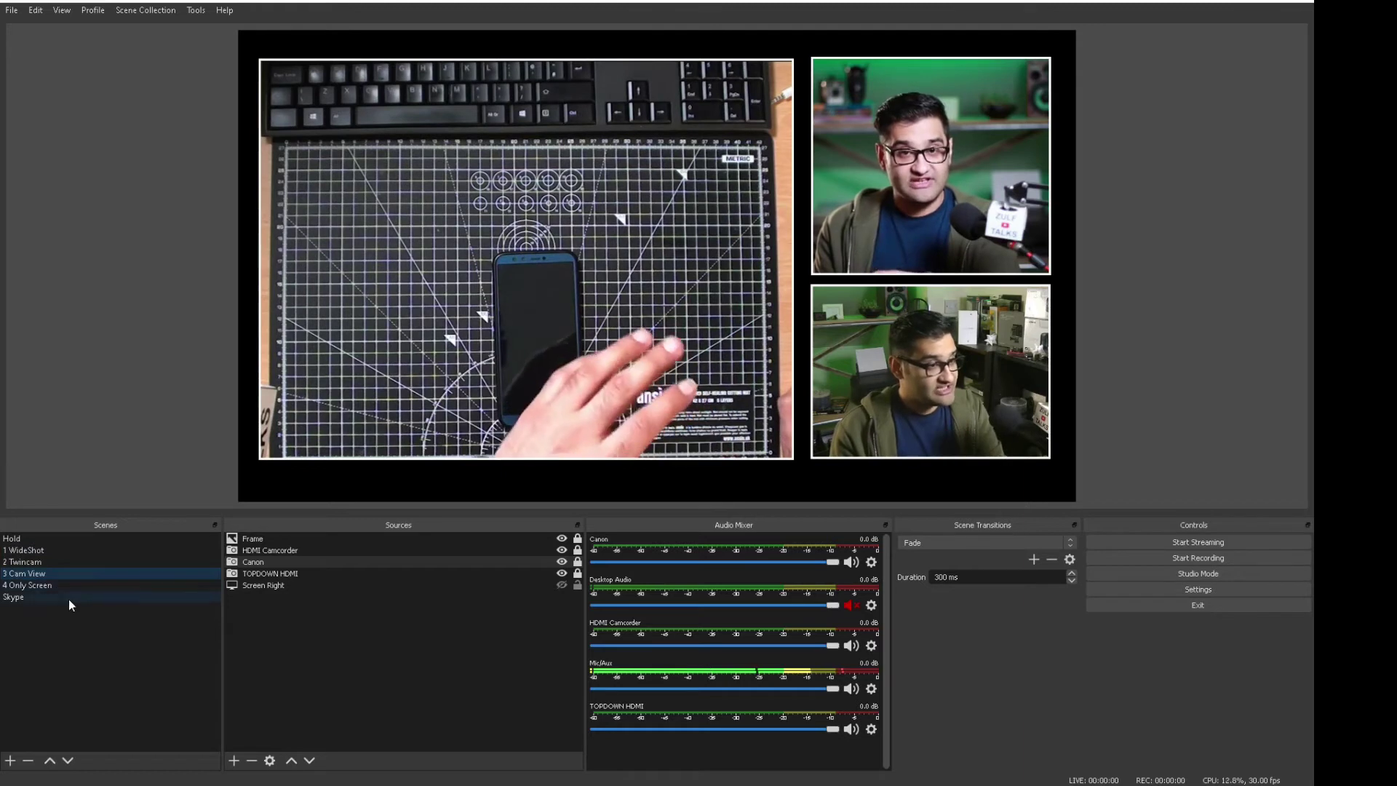
left_click(326, 551)
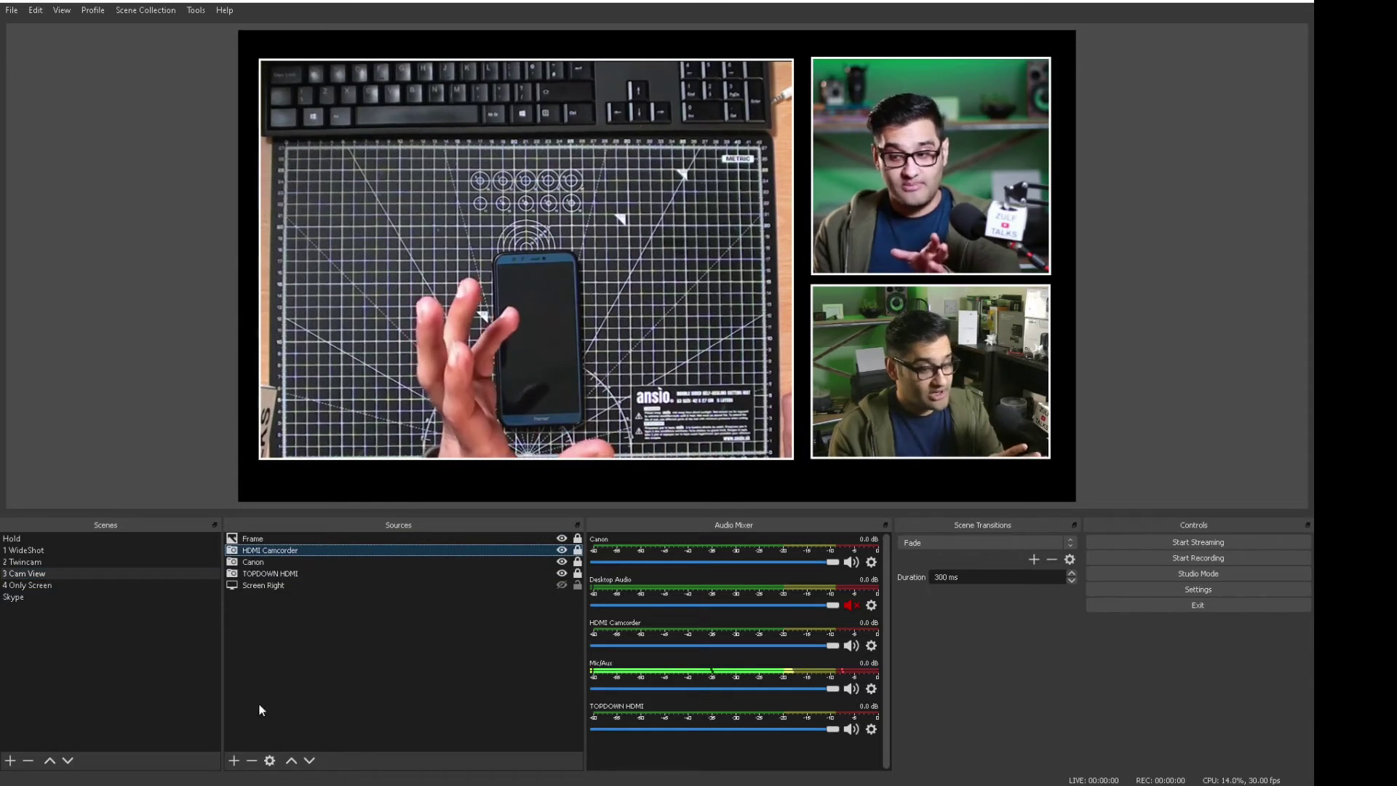
left_click(234, 760)
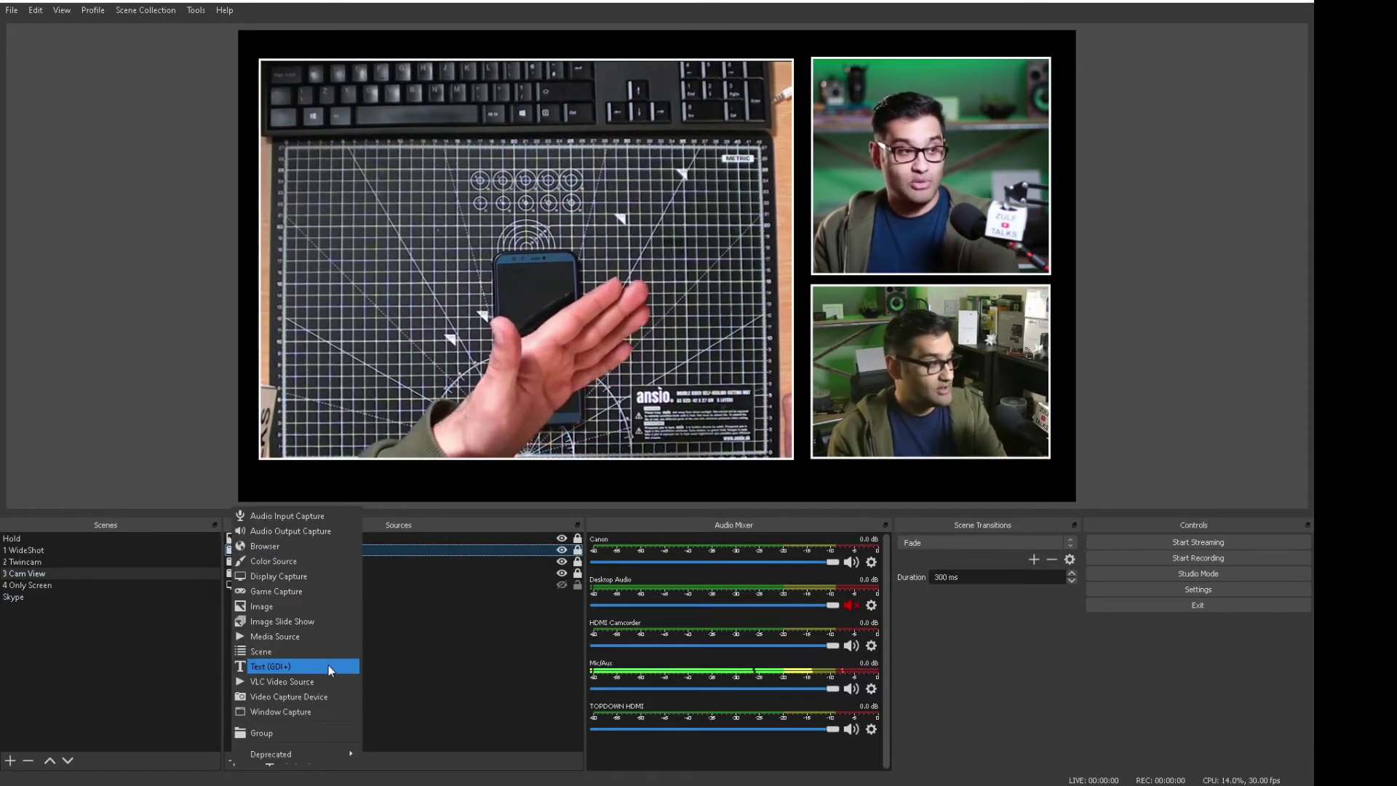
left_click(443, 618)
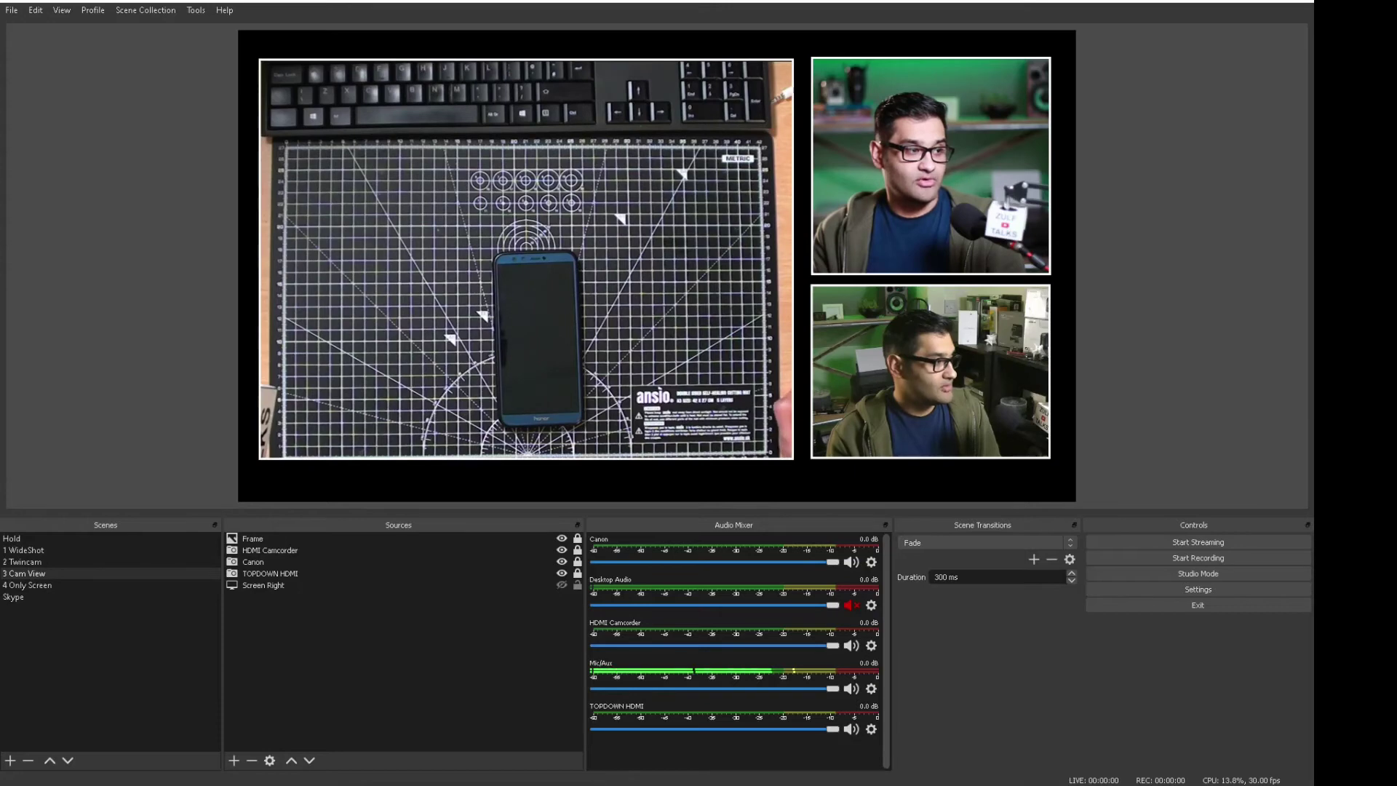
Add Videoobs.jpeg to 3 Cam View and shrink it over the top-down shot's upper-left area.
left_click_drag(364, 240, 374, 655)
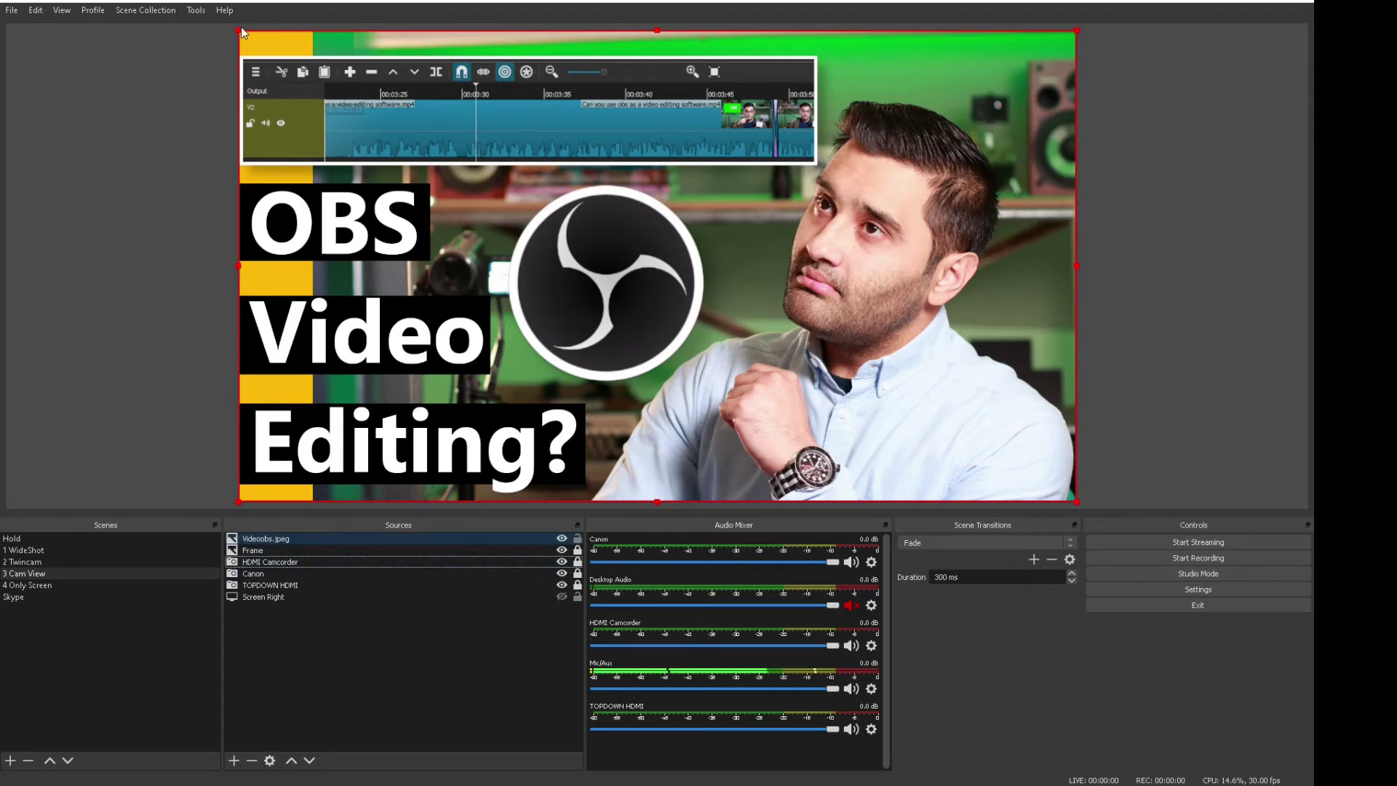
left_click_drag(238, 34, 671, 274)
left_click_drag(824, 369, 448, 182)
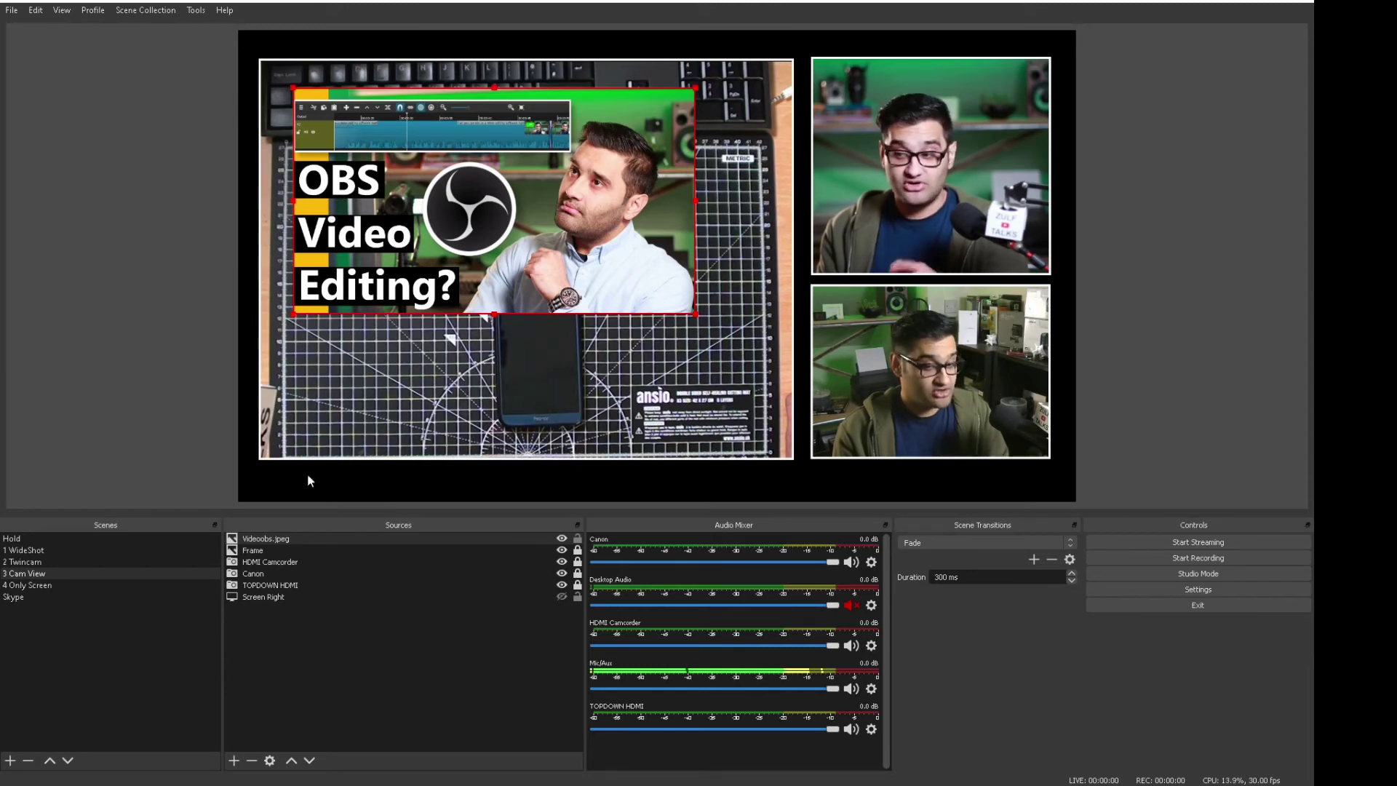
Hide the Videoobs.jpeg thumbnail, then switch through 2 Twincam to 1 WideShot.
left_click(563, 539)
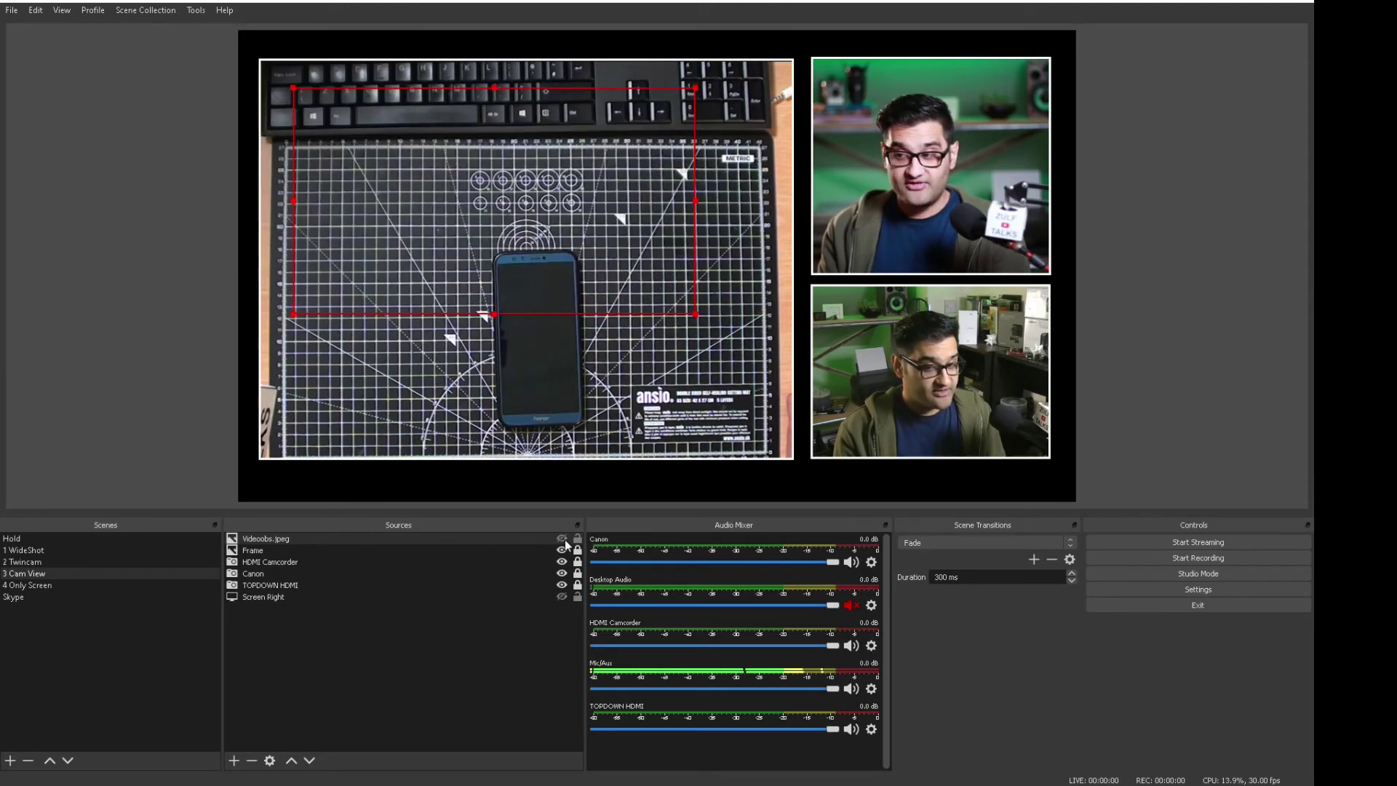
left_click(84, 559)
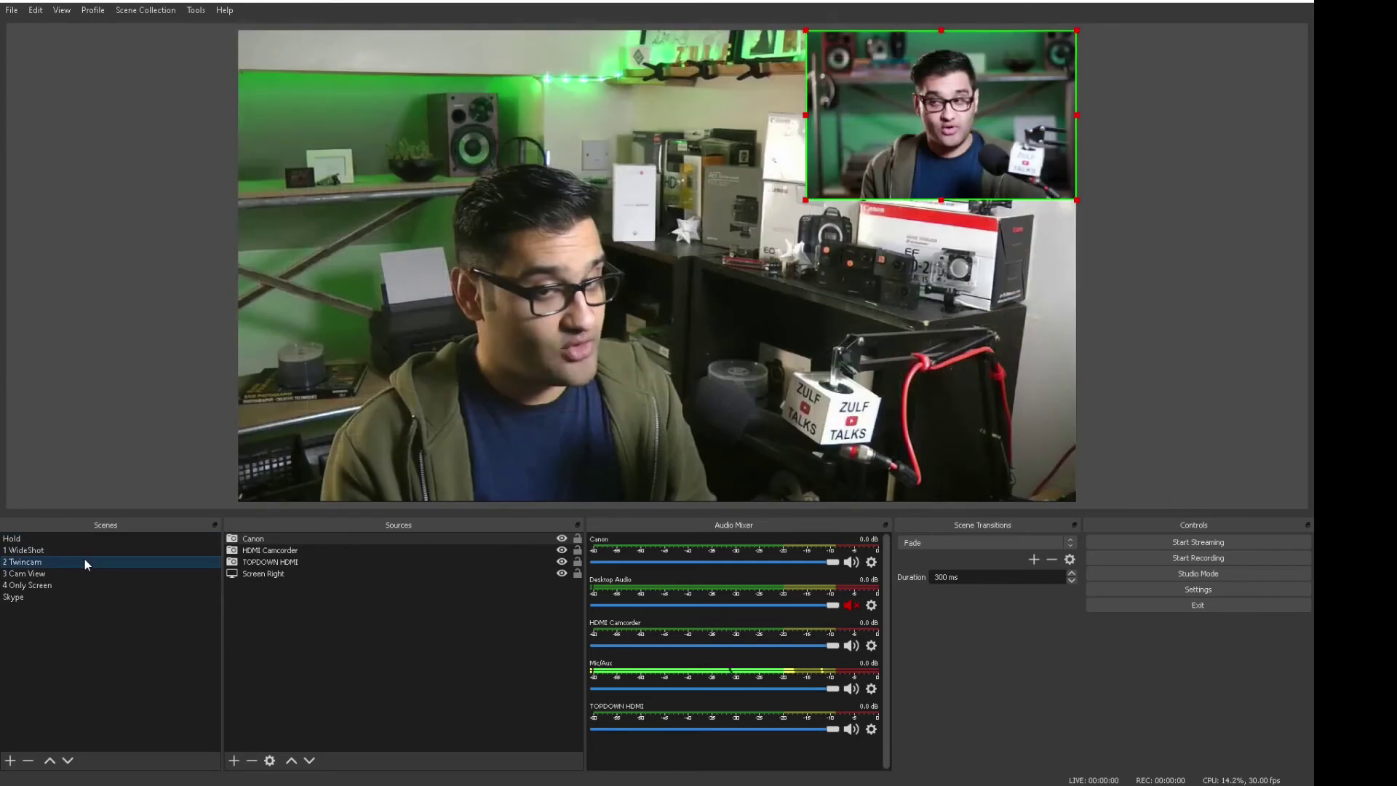
left_click(73, 553)
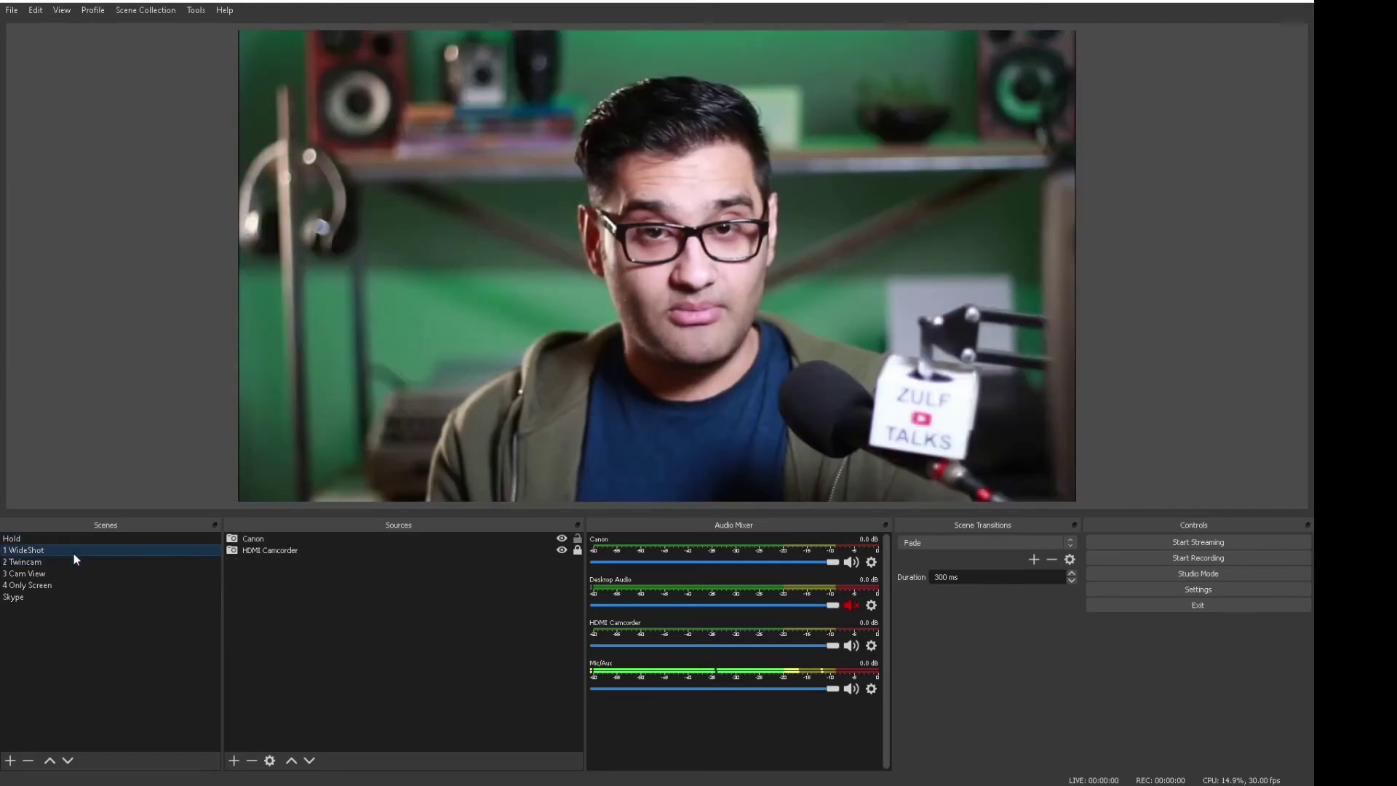